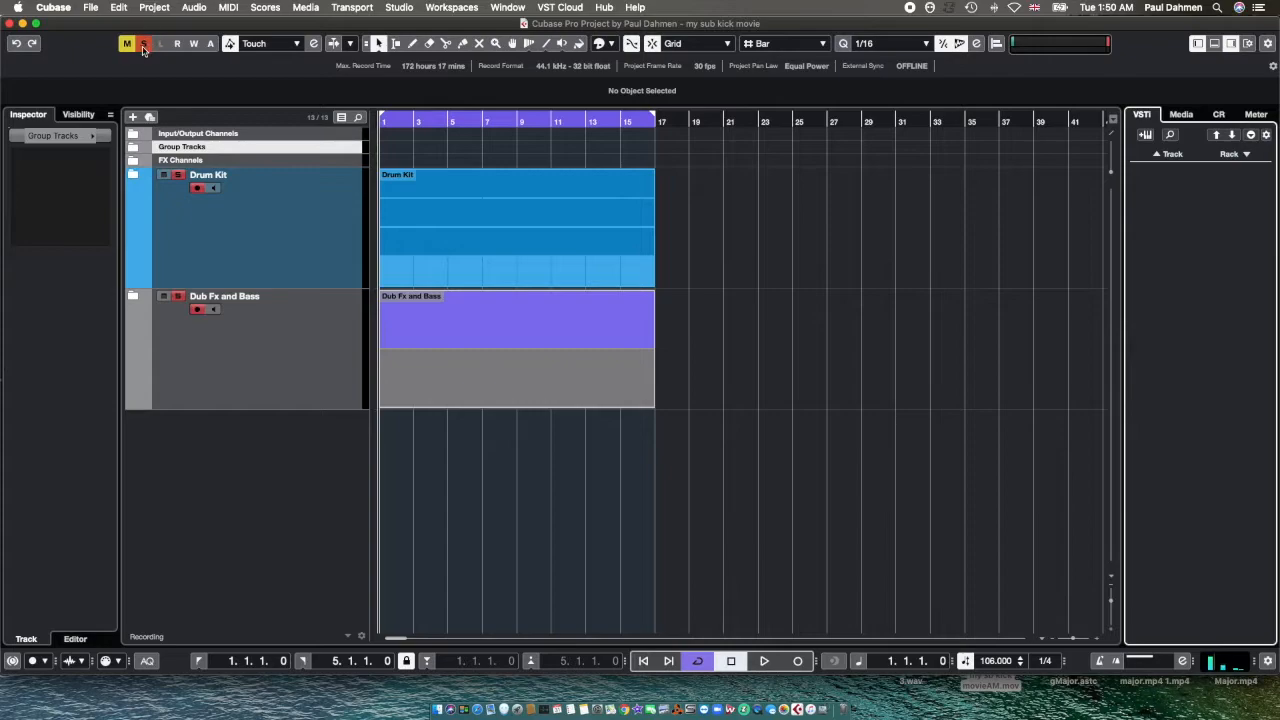
- Clear all active solos and mutes, and add one stereo audio track named "Sub Kick"
left_click(143, 44)
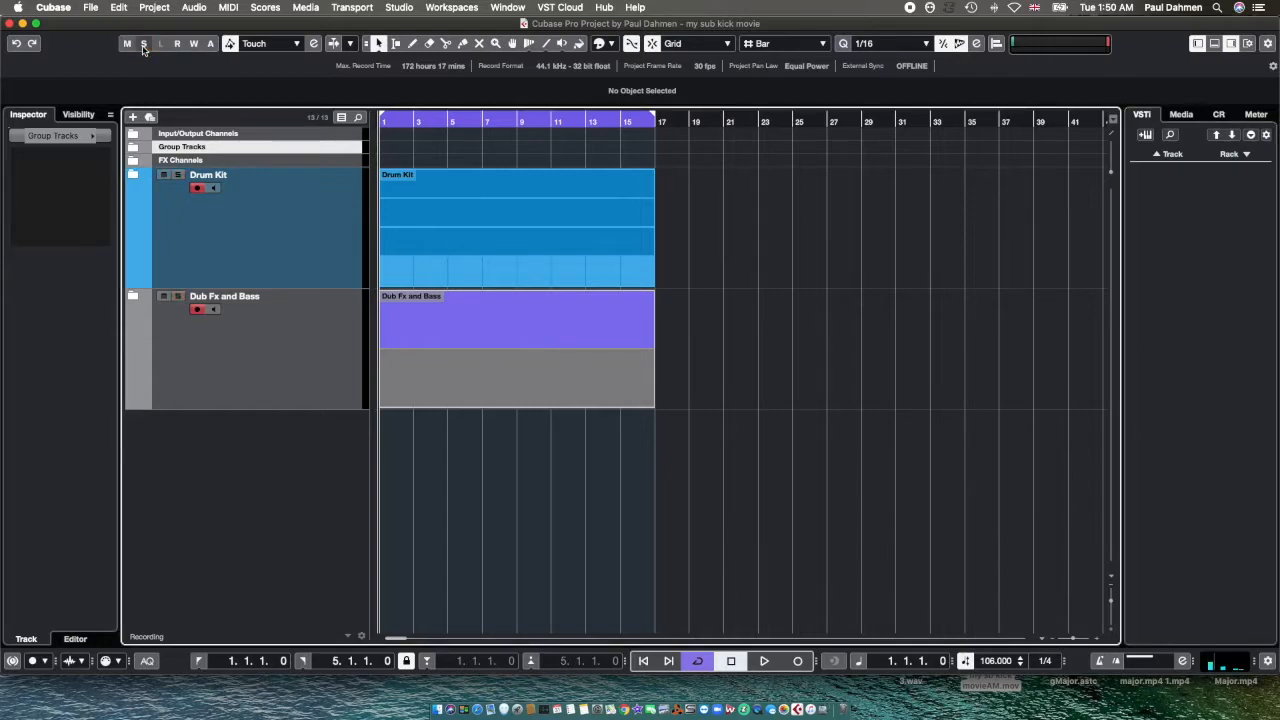
left_click(132, 117)
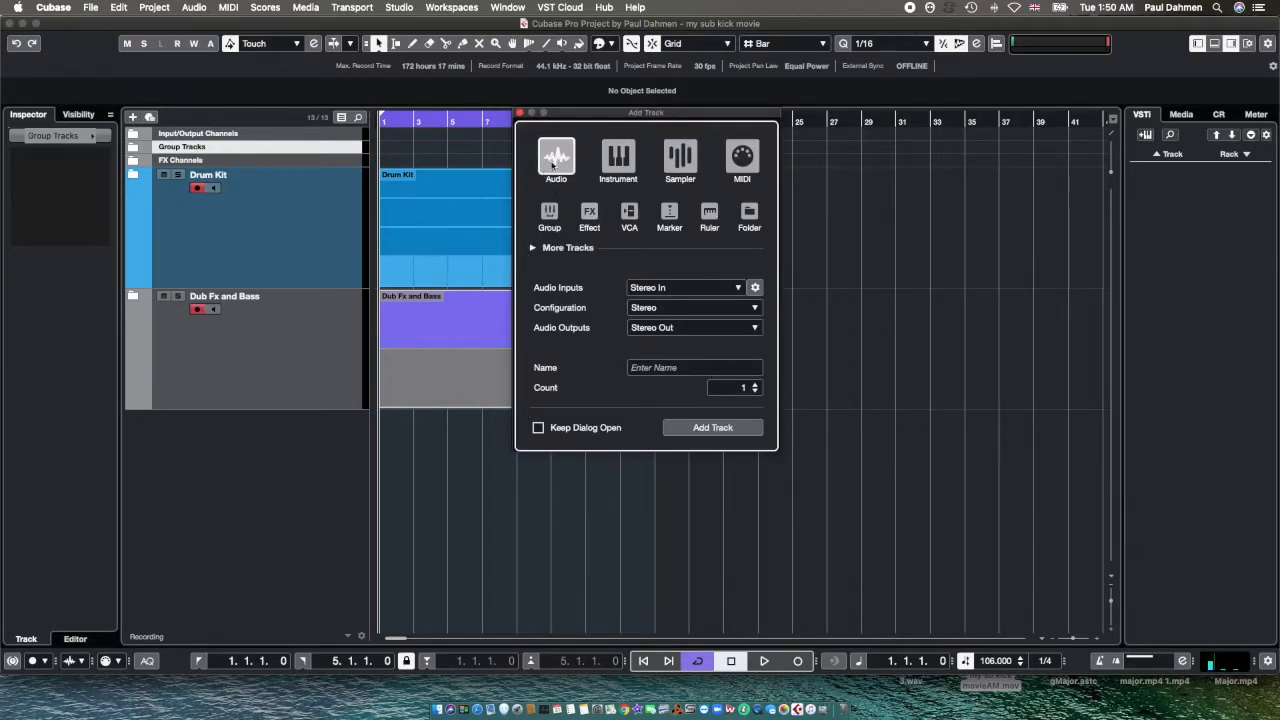
left_click(670, 367)
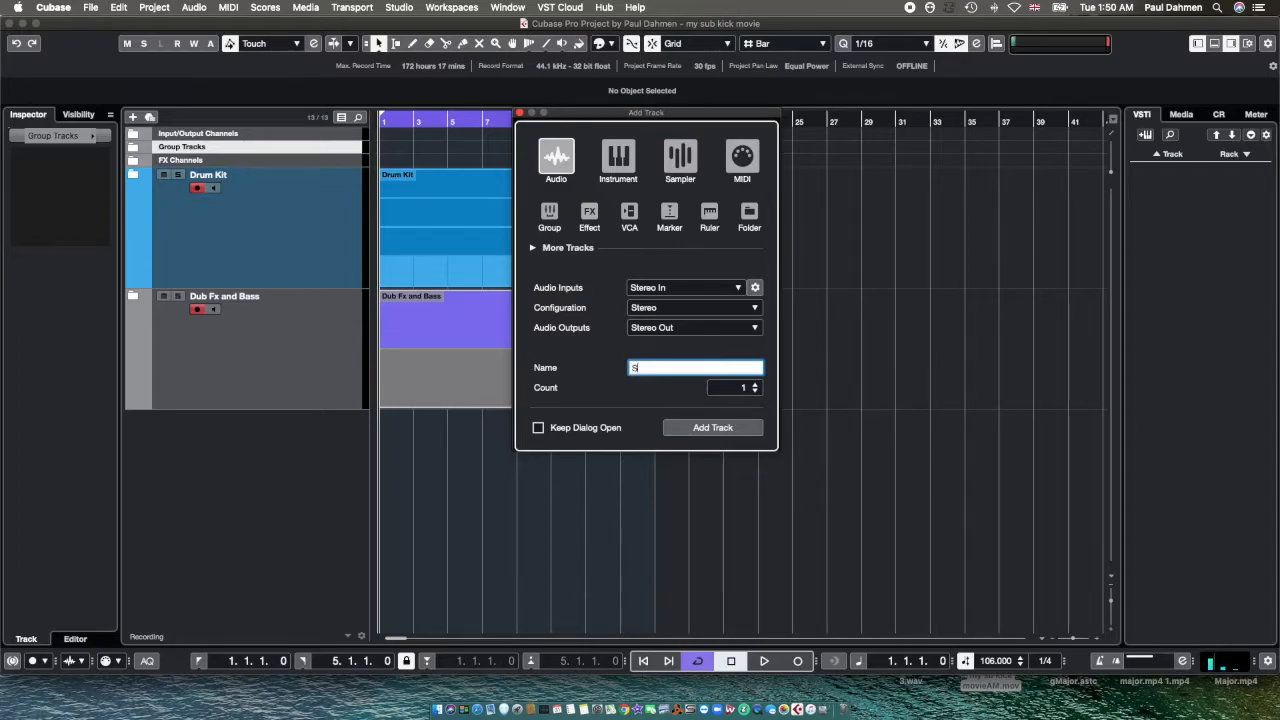
type("Sub Kick")
left_click(713, 431)
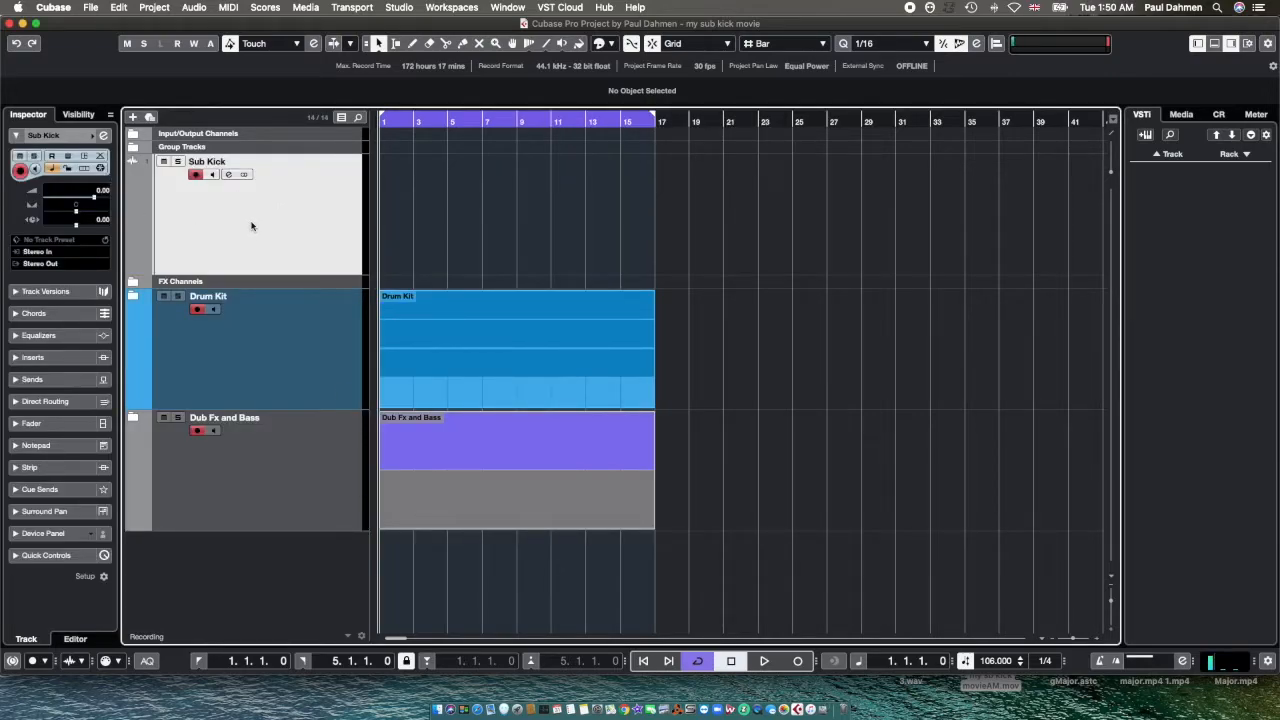
- Lower the Sub Kick track's volume fader to about -27.9 dB
left_click(54, 423)
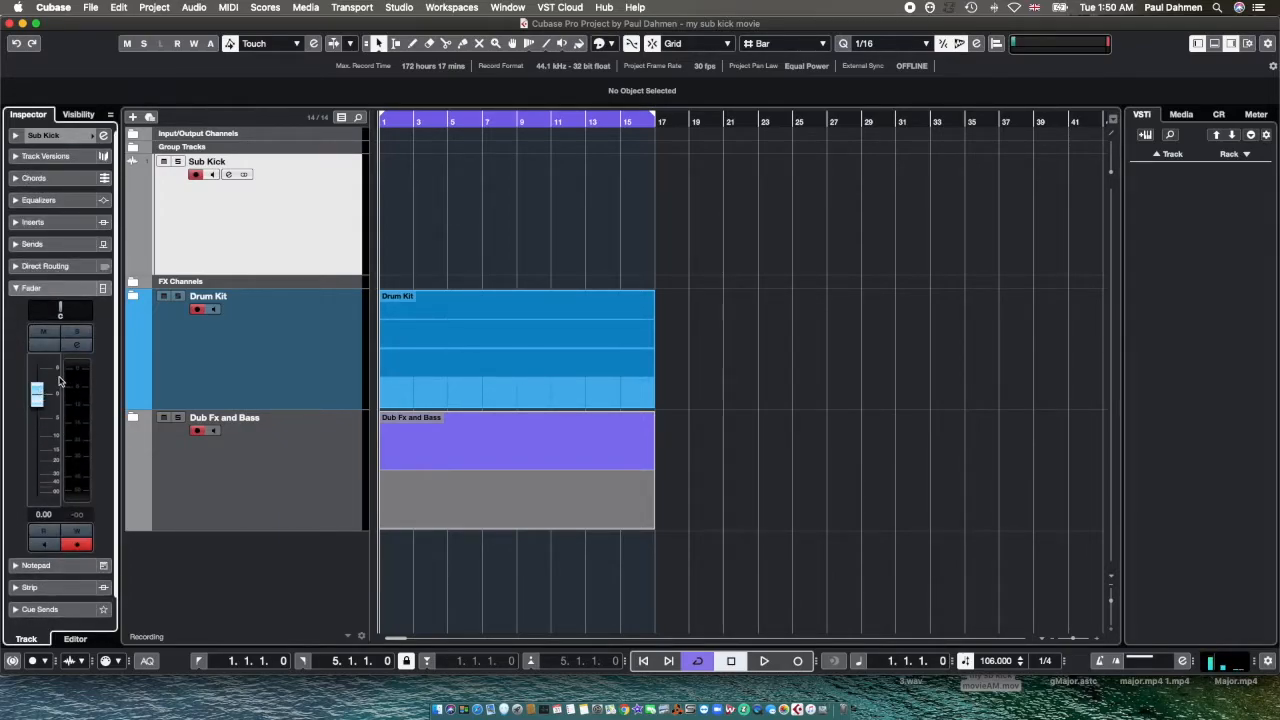
left_click_drag(37, 395, 33, 476)
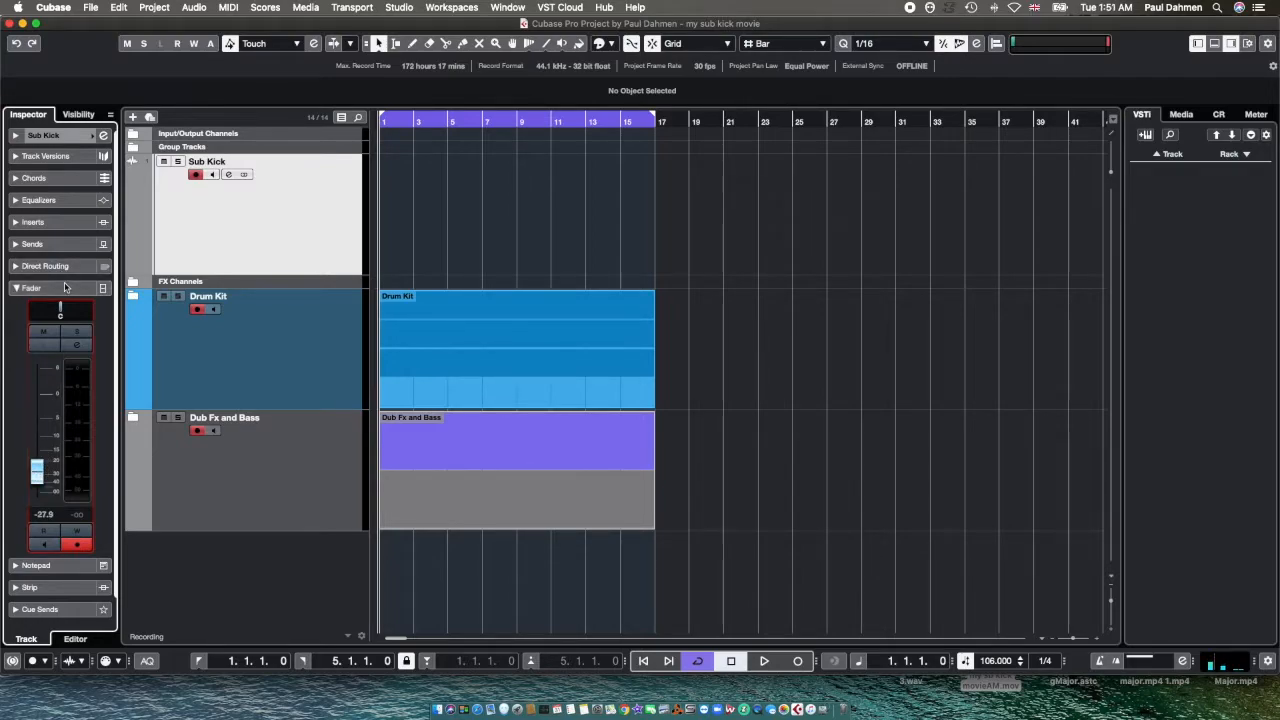
left_click(47, 289)
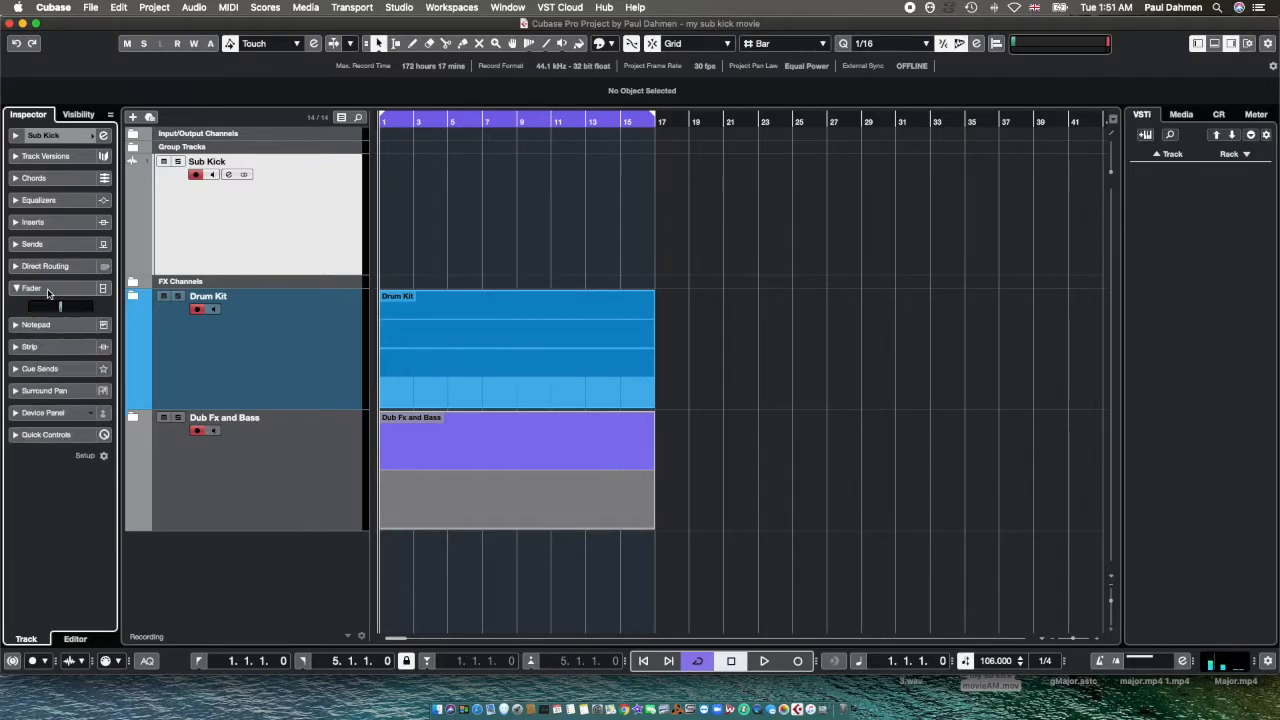
- Load the TestGenerator tool into the first insert slot of the Sub Kick track
left_click(48, 224)
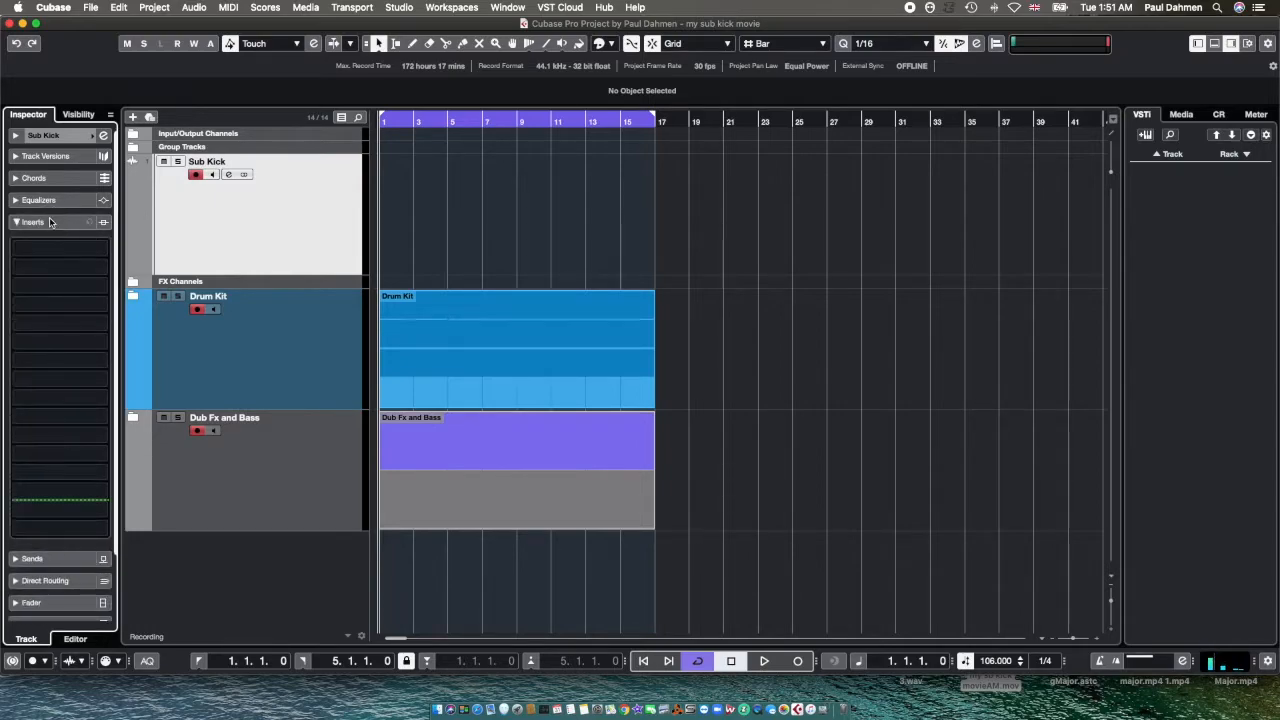
left_click(53, 250)
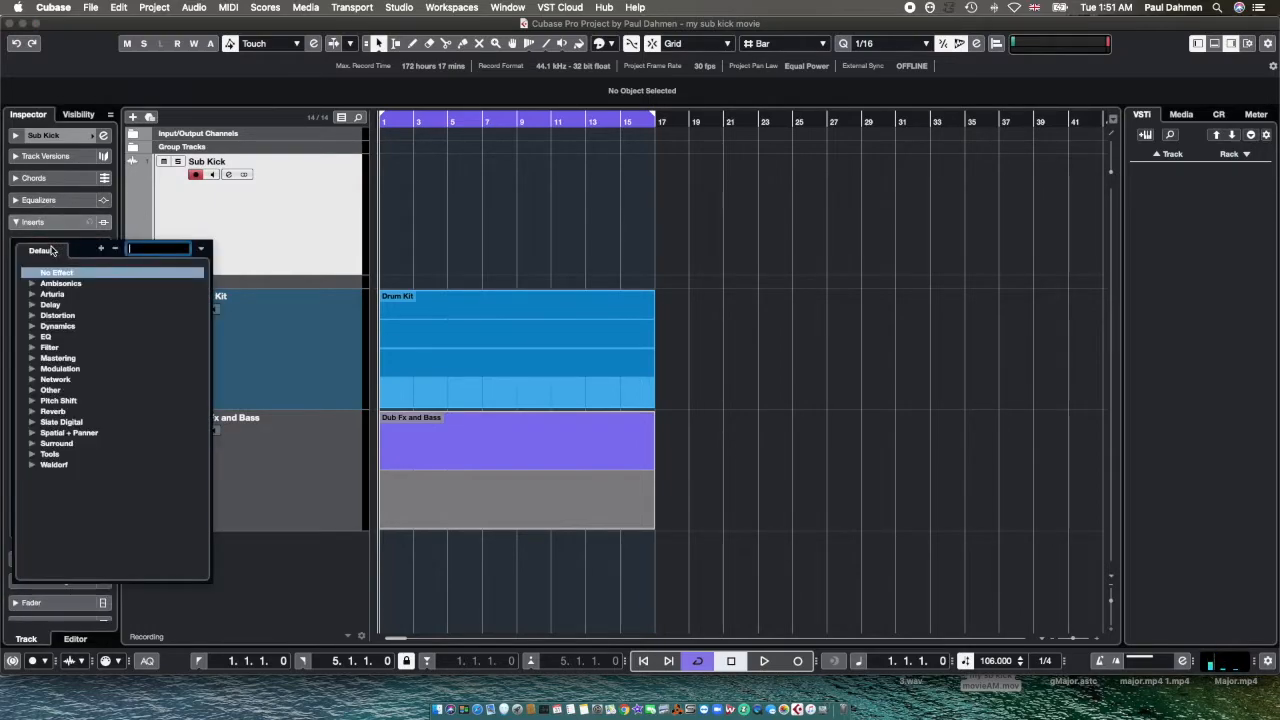
left_click(31, 454)
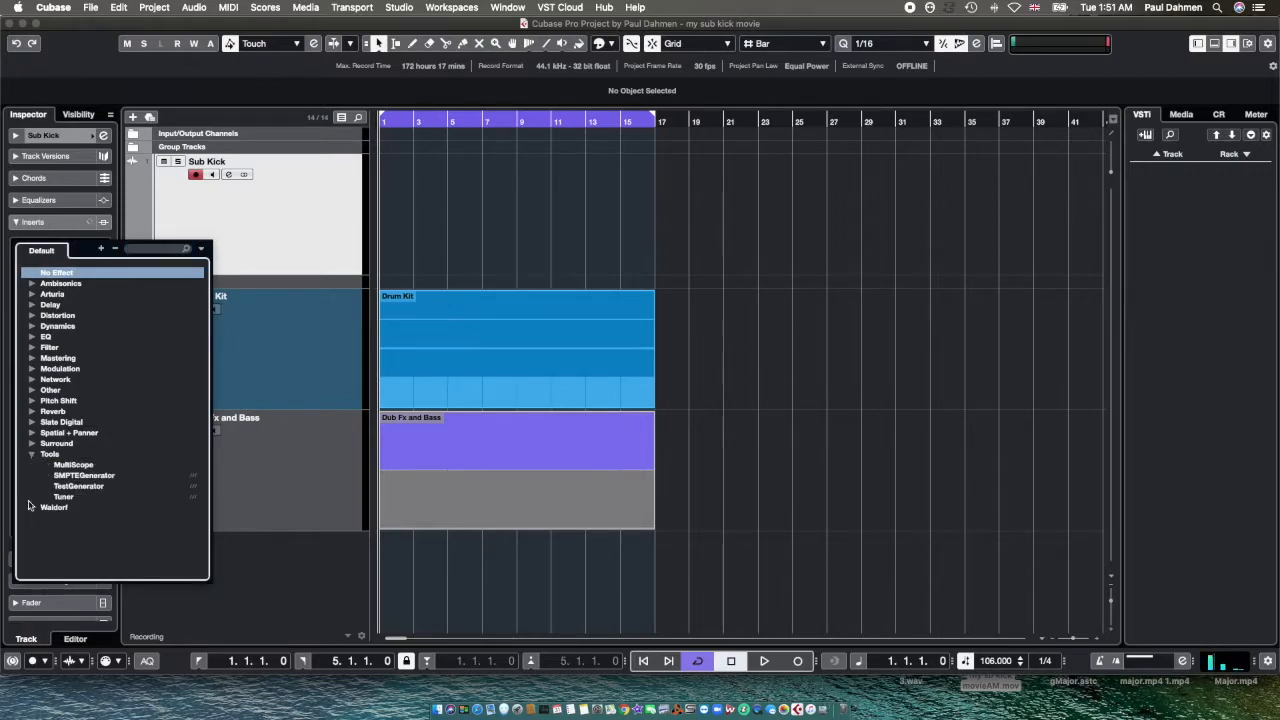
left_click(93, 488)
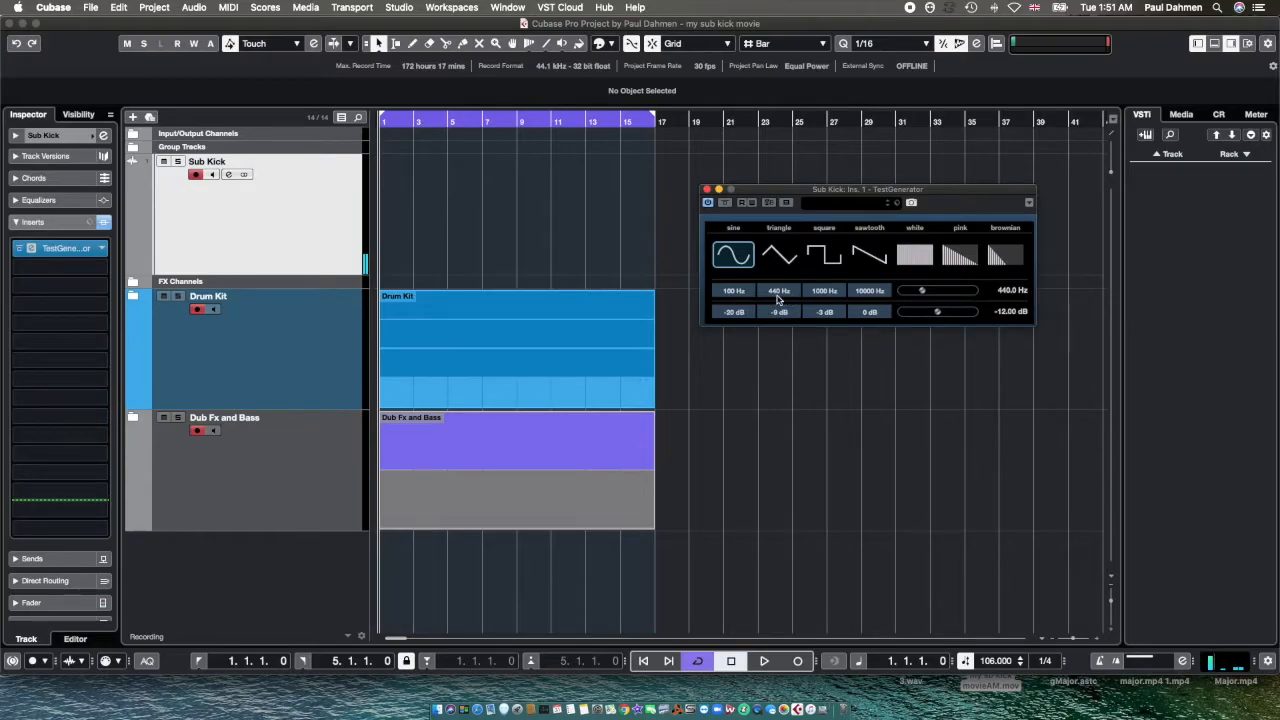
- Set the TestGenerator's sine frequency to about 57.7 Hz and its level to about -4.67 dB
left_click_drag(920, 292, 912, 291)
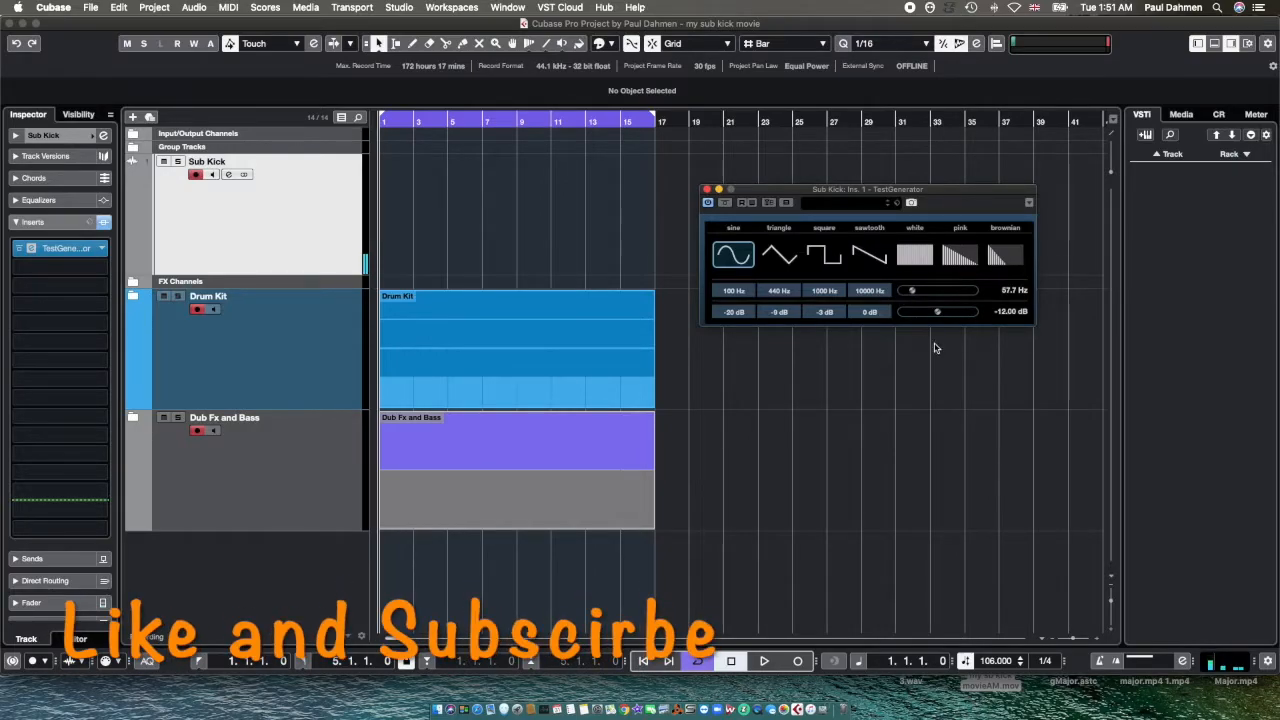
left_click_drag(939, 310, 958, 317)
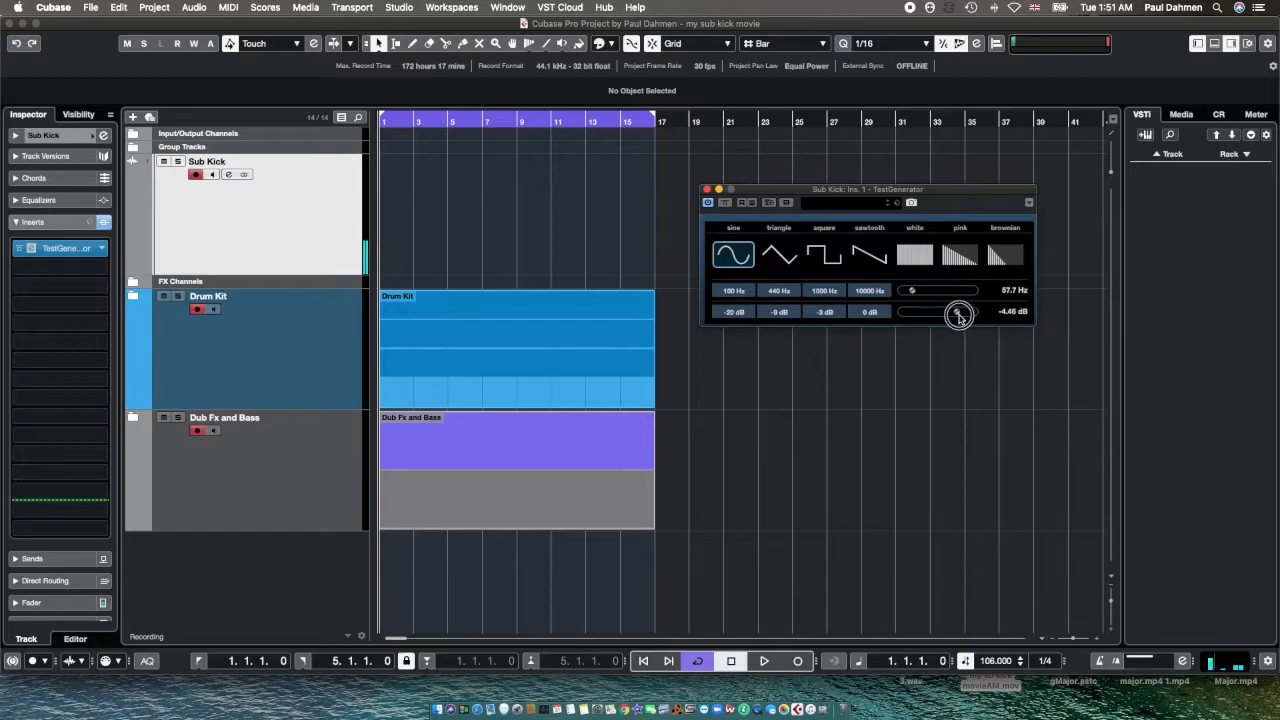
left_click_drag(958, 317, 957, 317)
left_click_drag(958, 317, 954, 317)
- Load the Gate dynamics effect into the second insert slot of the Sub Kick track
left_click(60, 266)
left_click(32, 344)
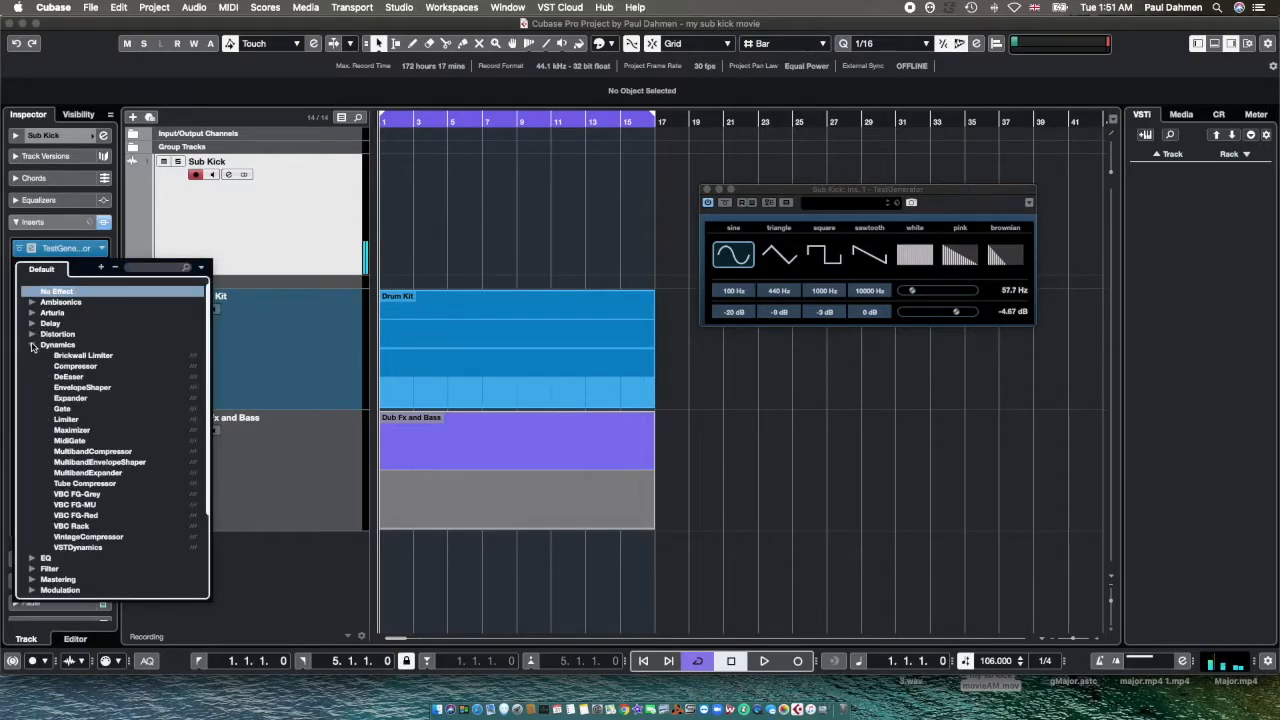
left_click(62, 409)
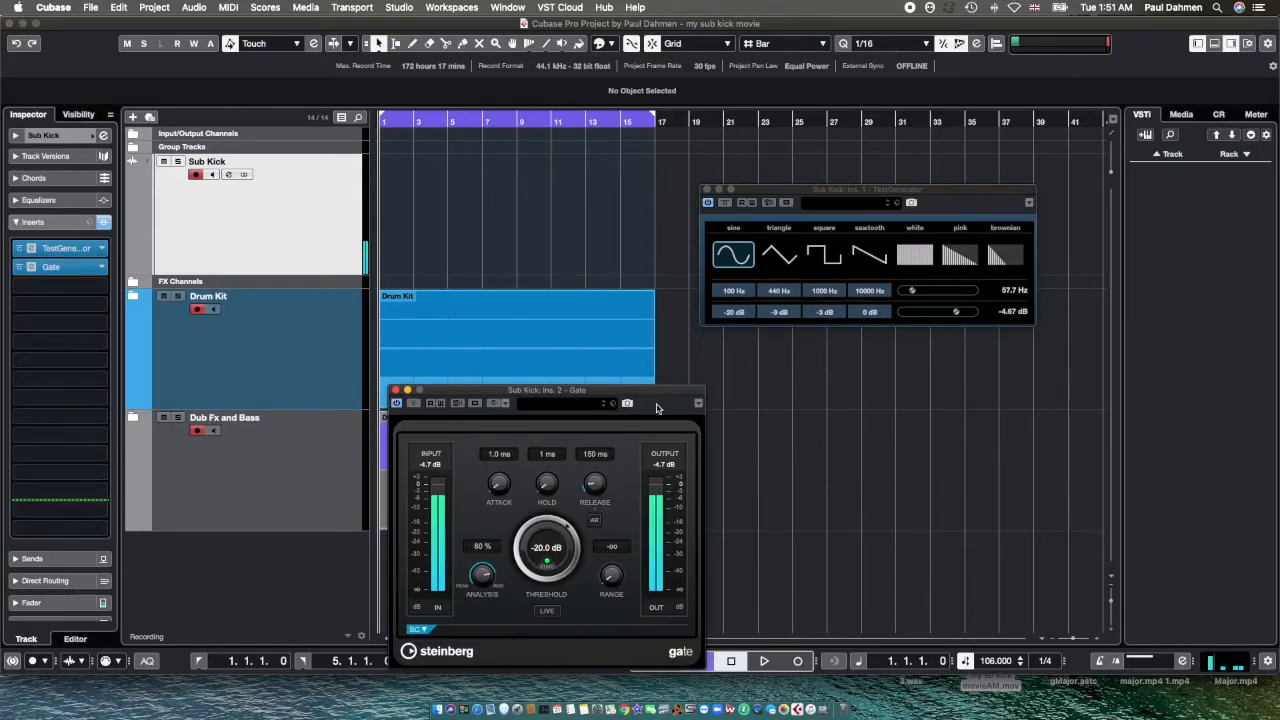
- Activate side-chaining on the Gate and add the Kick track as its side-chain input
left_click(494, 403)
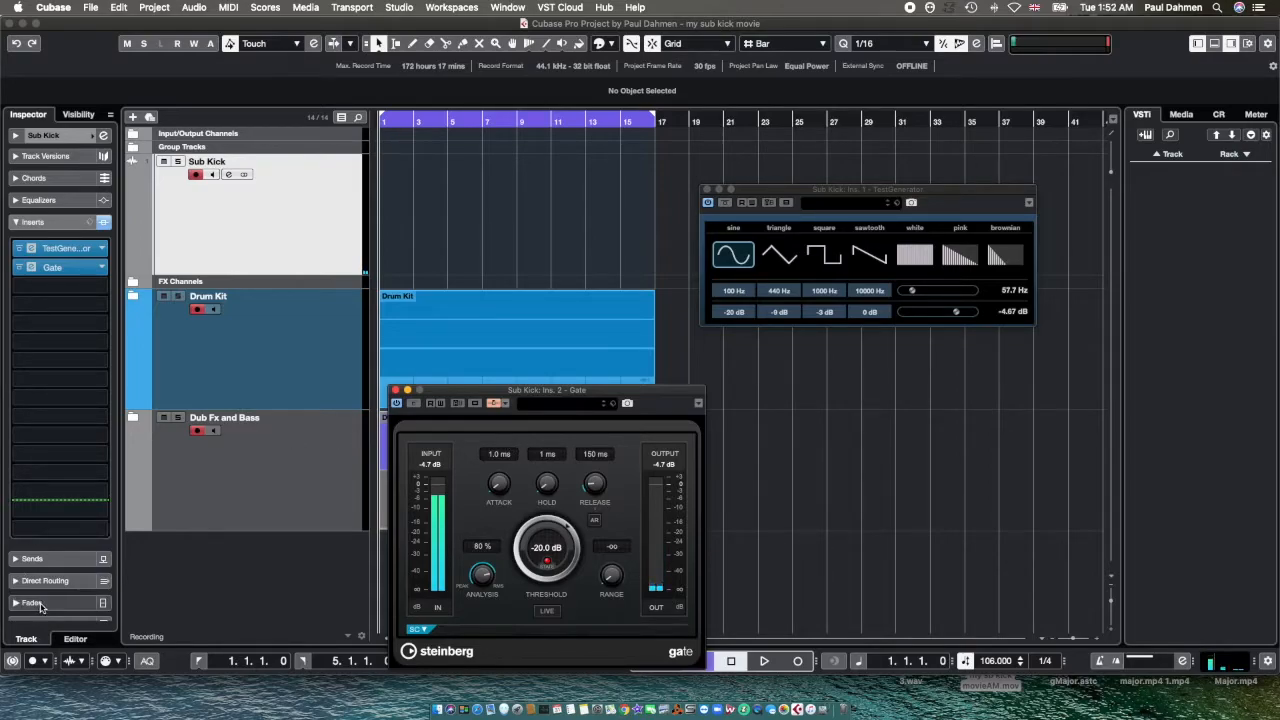
left_click(505, 404)
left_click(668, 538)
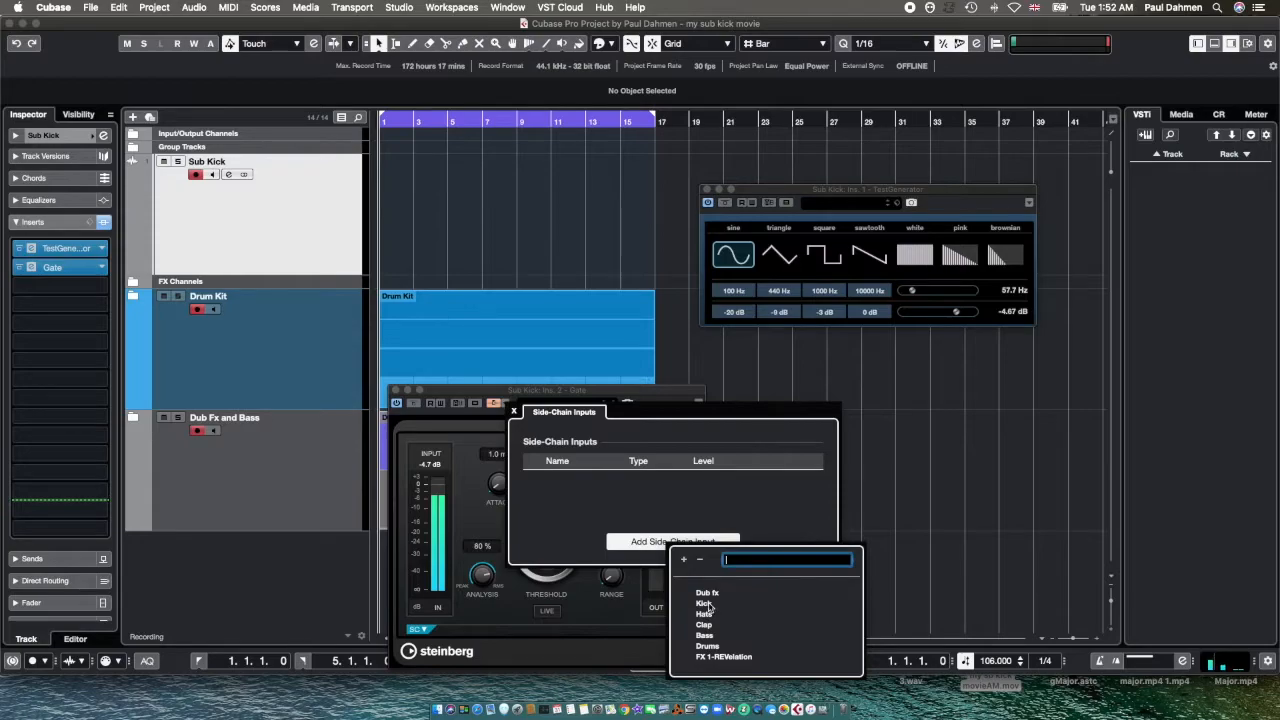
left_click(705, 604)
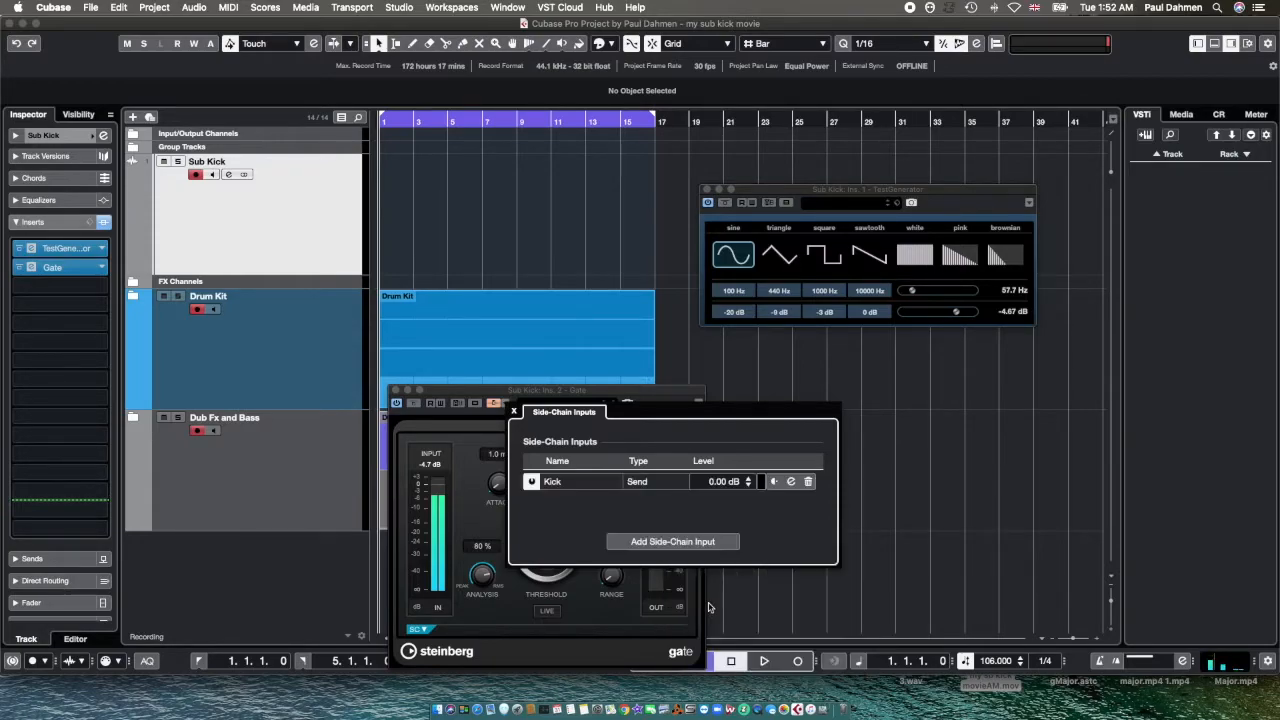
left_click(513, 411)
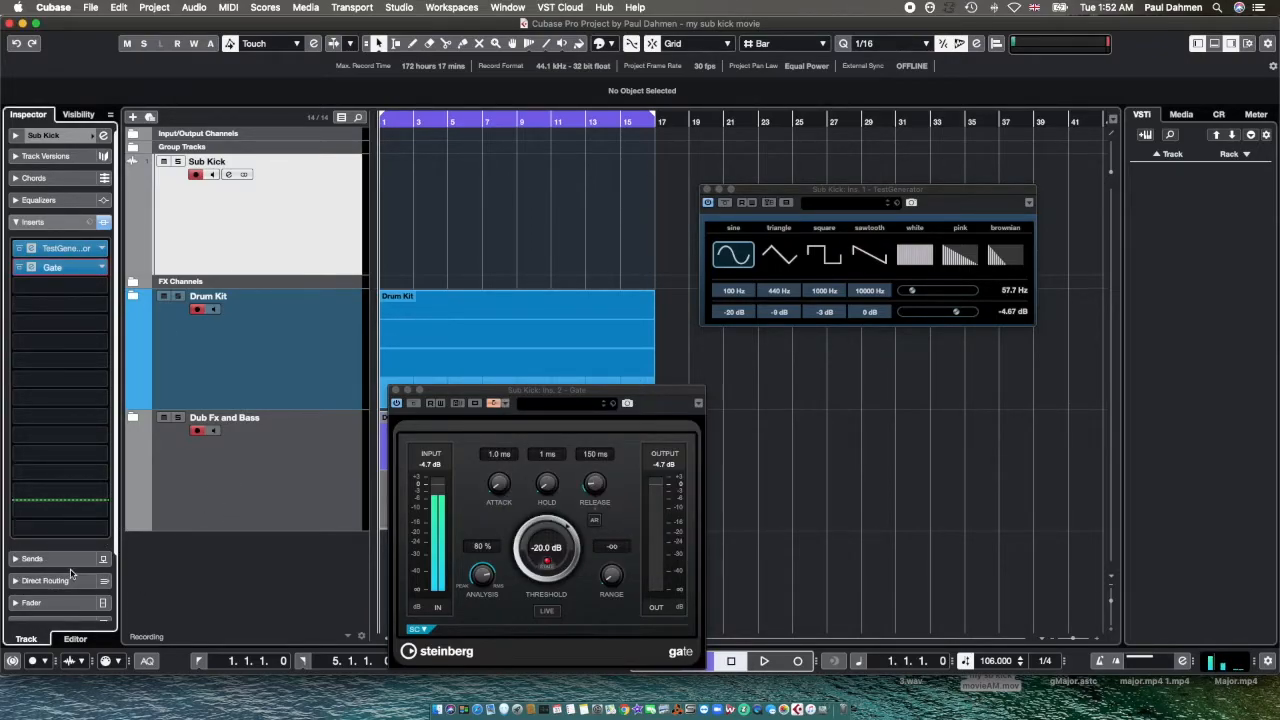
- Raise the Sub Kick track's volume fader to about -0.12 dB
left_click(49, 604)
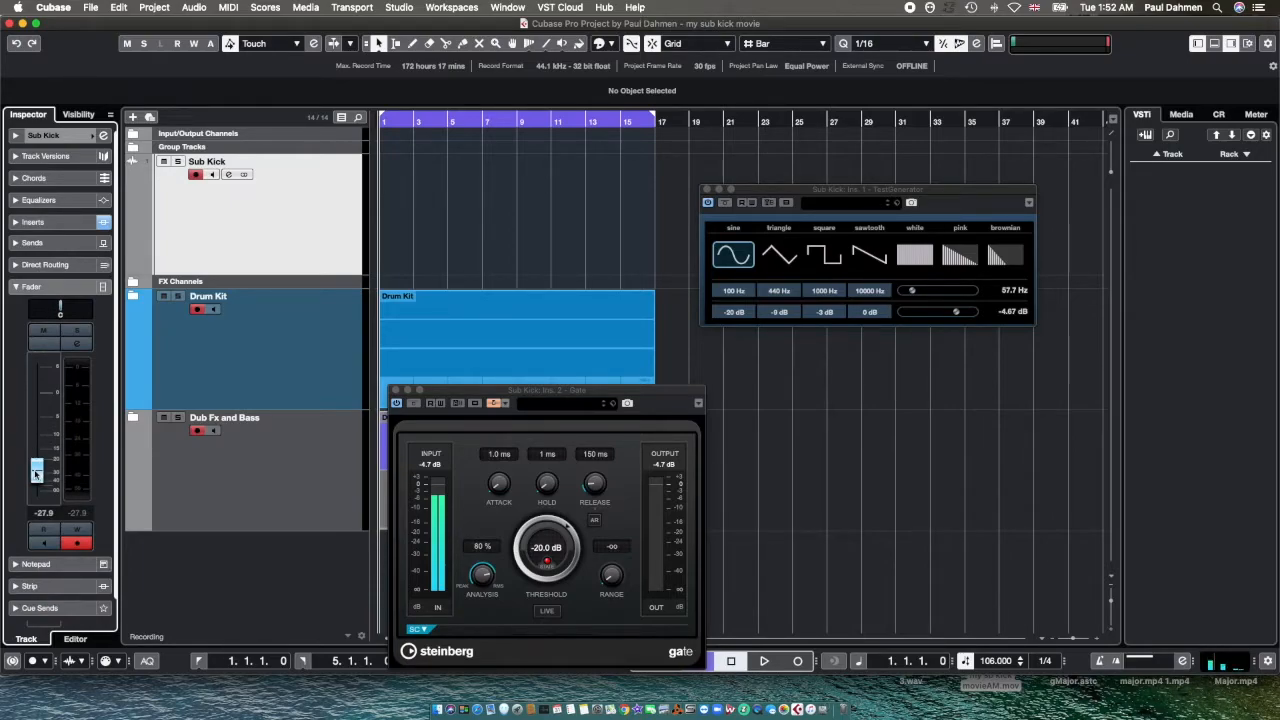
scroll(36, 474, "up", 15)
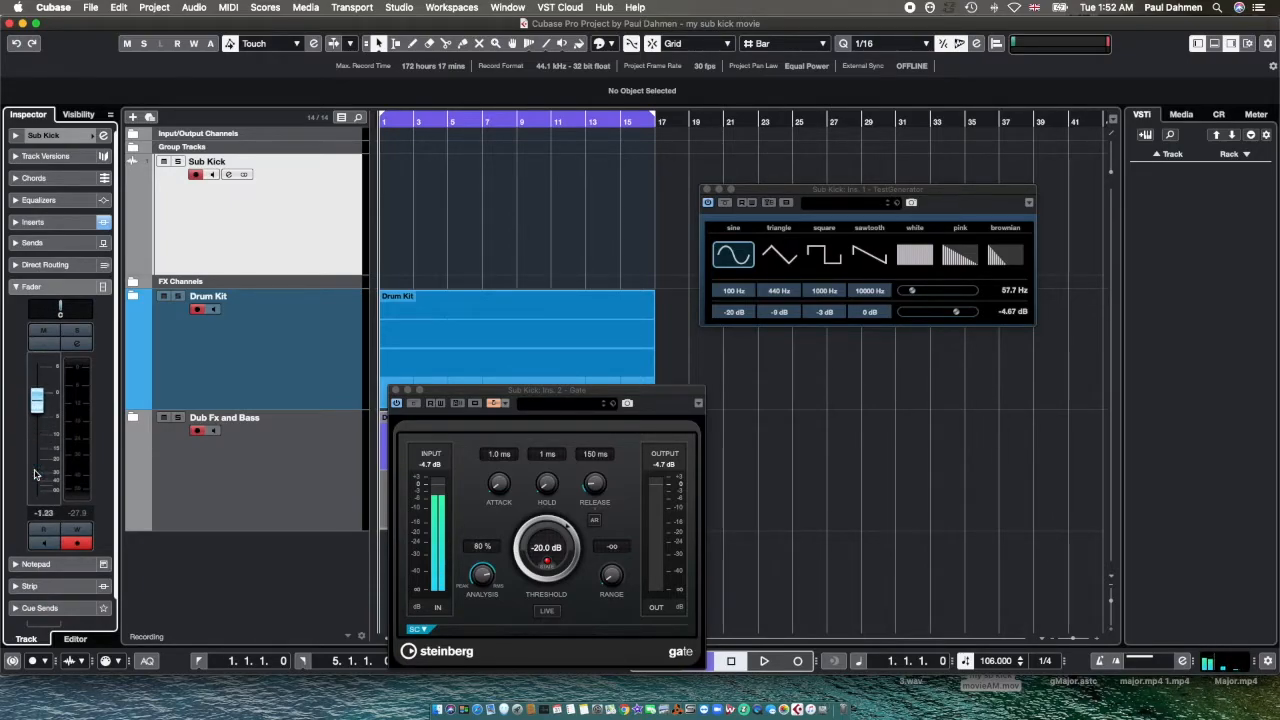
scroll(36, 474, "up", 2)
scroll(36, 474, "down", 2)
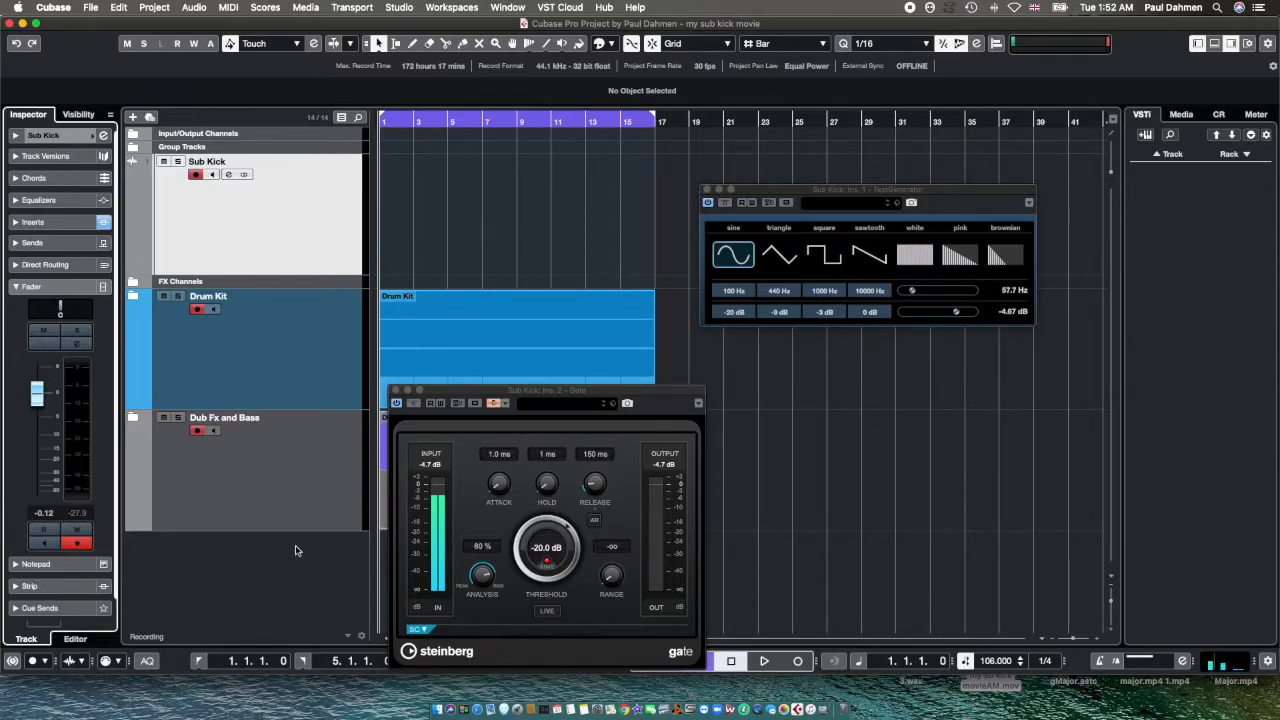
- Expand the Drum Kit folder, solo the Kick track and start playback
left_click(133, 298)
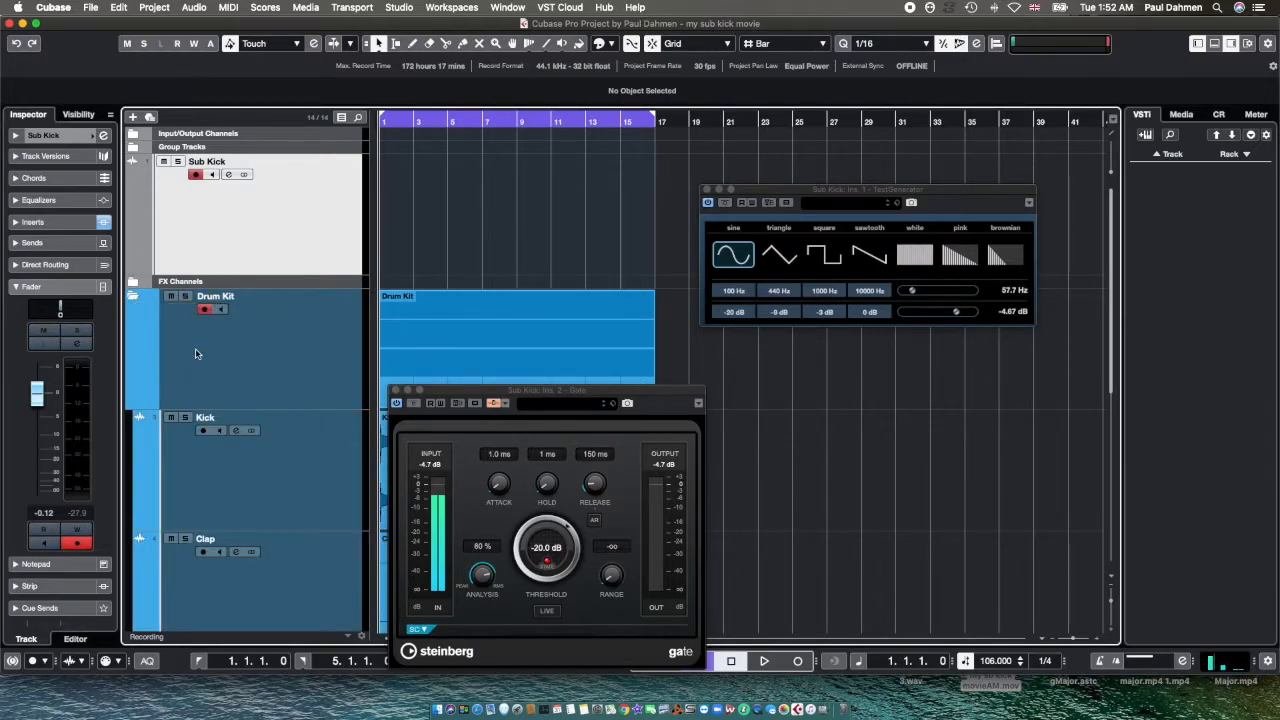
scroll(194, 354, "down", 3)
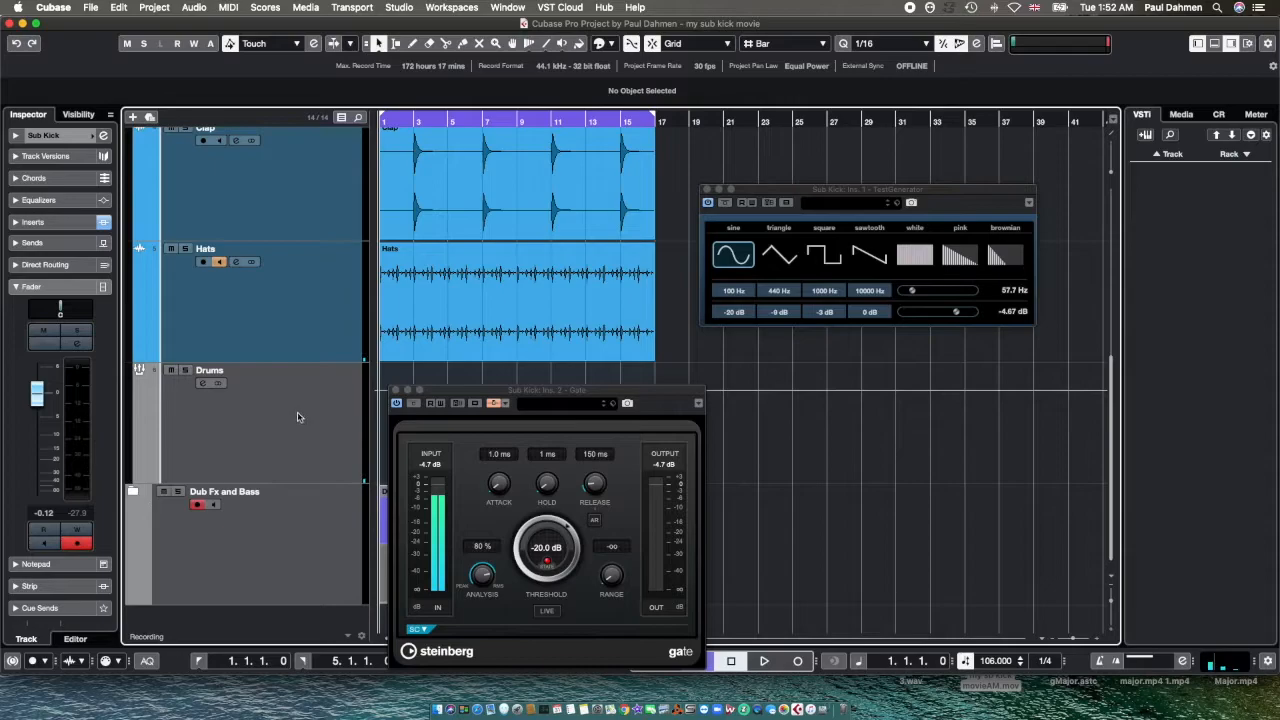
scroll(297, 417, "up", 3)
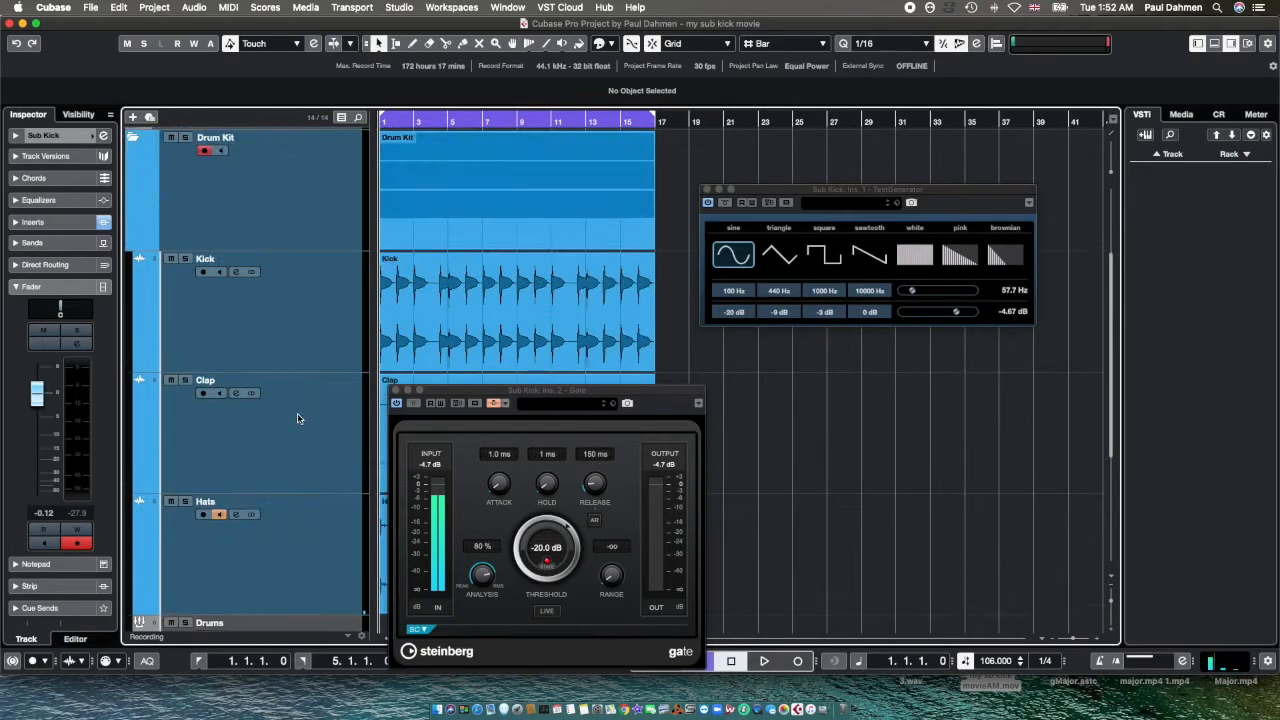
left_click(186, 259)
scroll(262, 336, "down", 3)
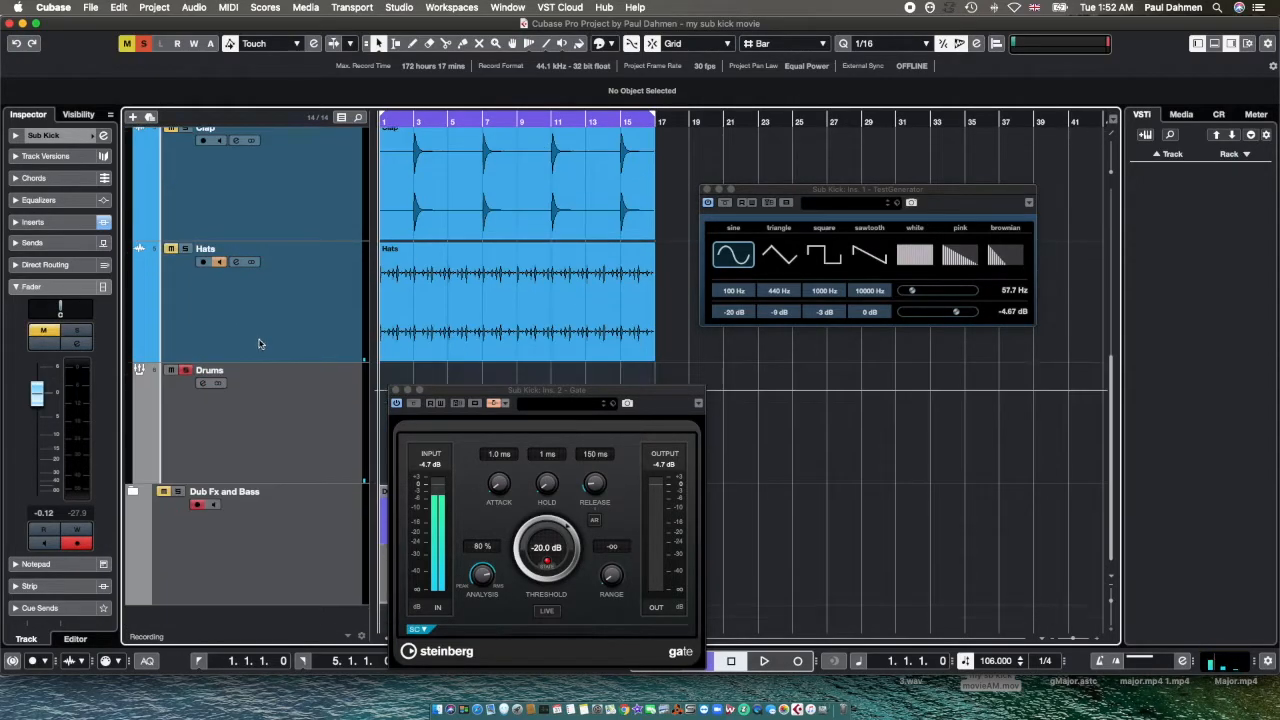
key("space")
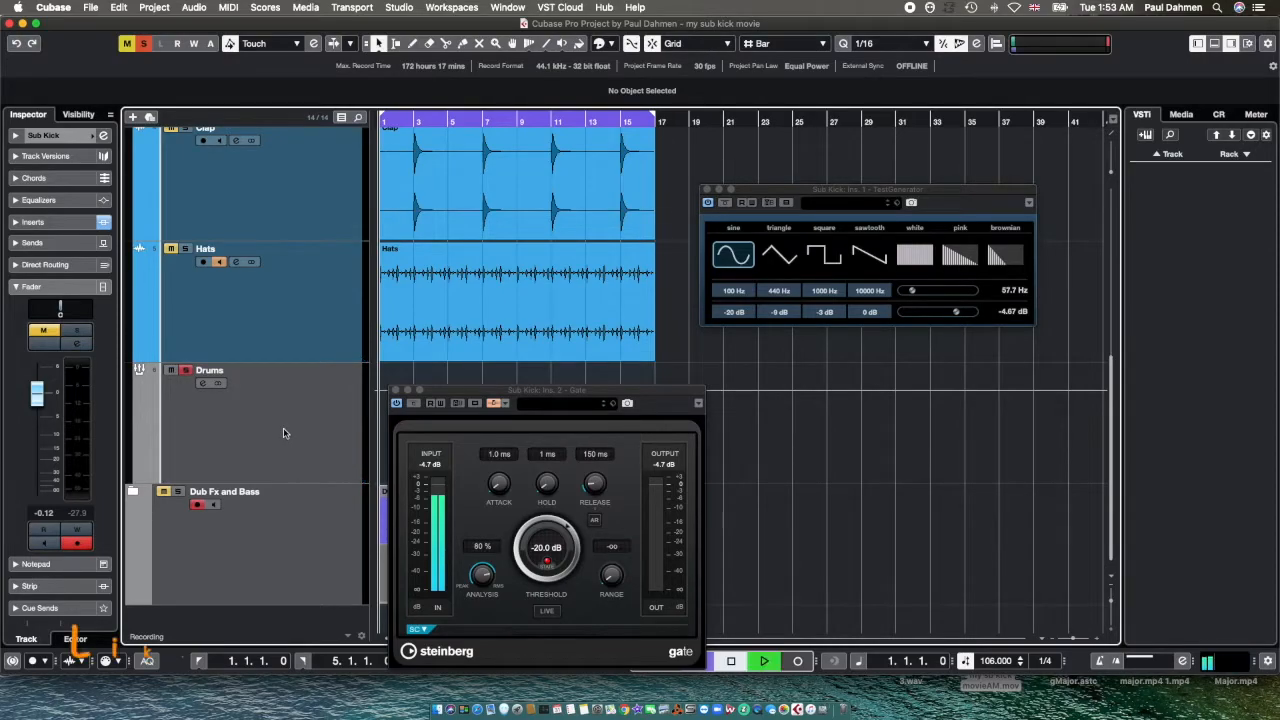
- Solo the Sub Kick track along with the Kick during playback
scroll(281, 437, "up", 5)
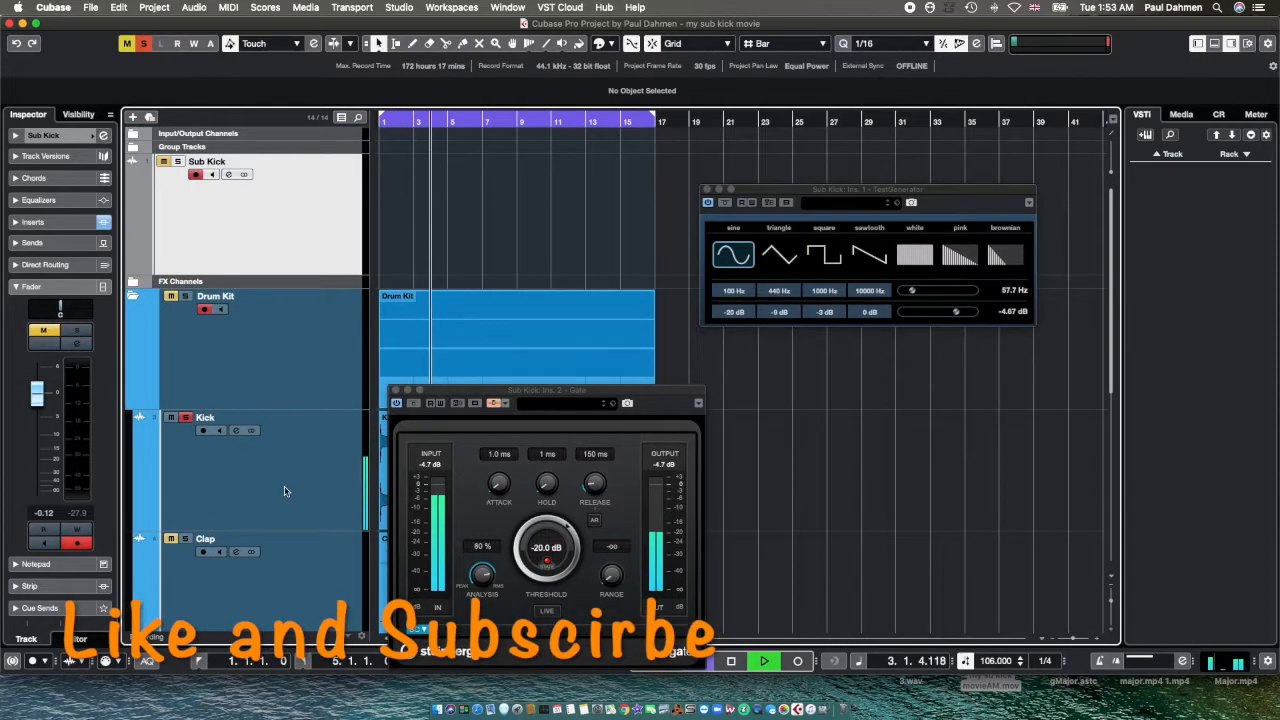
scroll(285, 491, "down", 4)
scroll(284, 491, "down", 1)
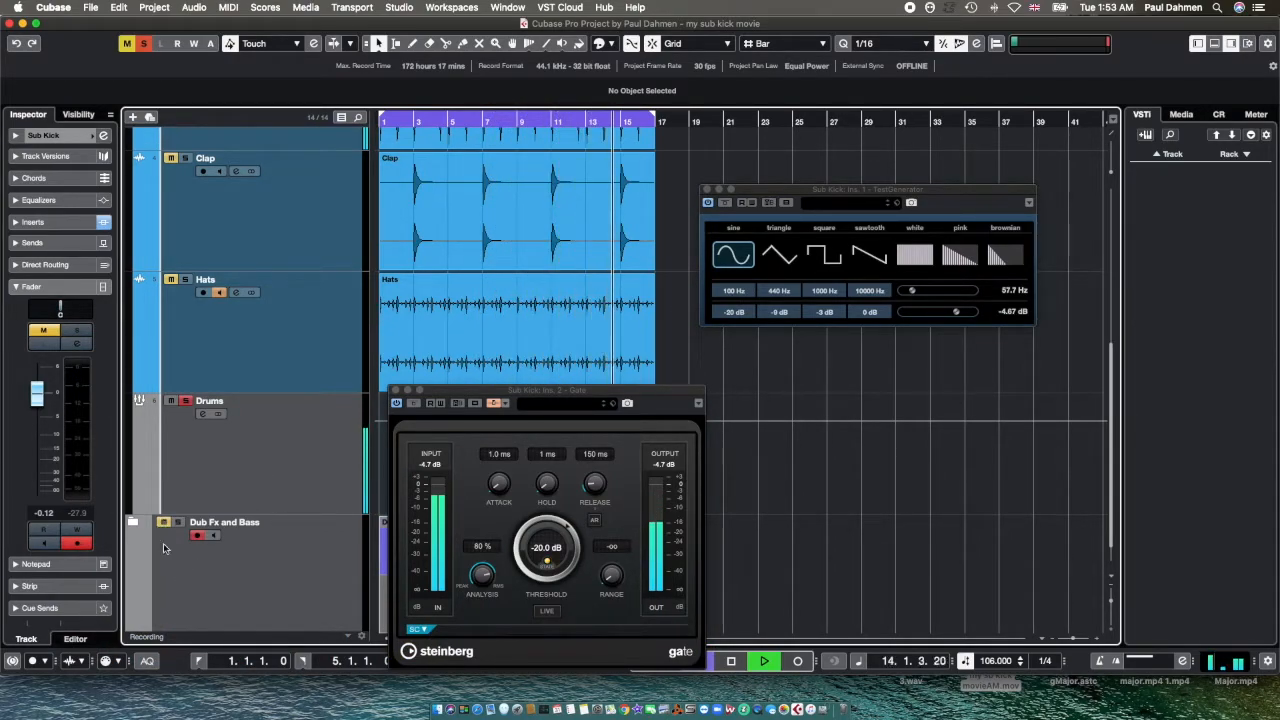
scroll(165, 545, "up", 4)
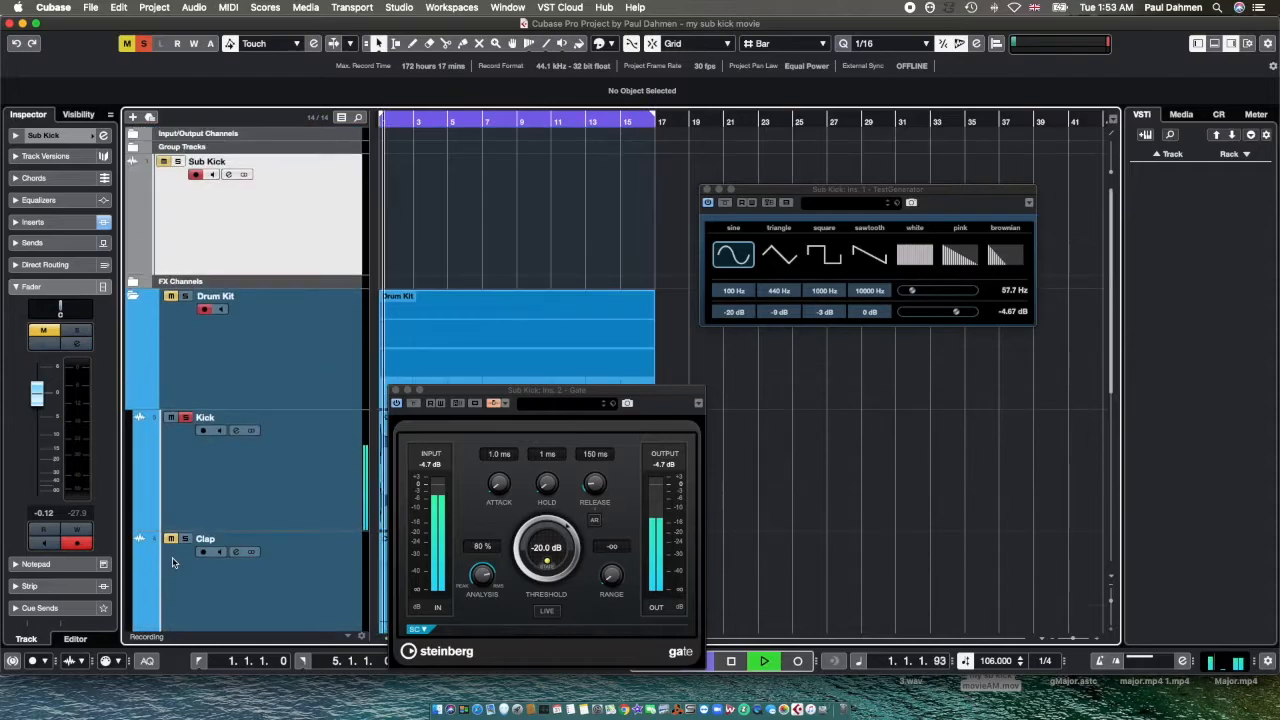
left_click(178, 162)
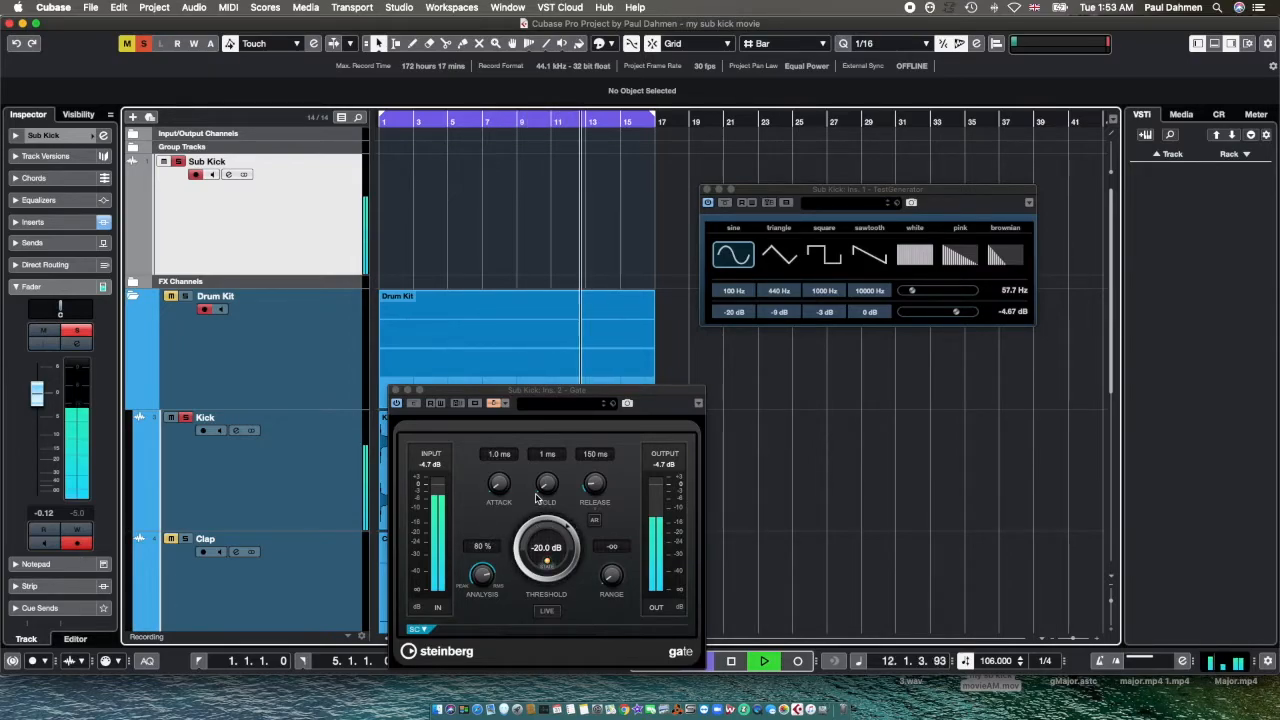
- Tune the Gate to 0 % analysis, 21 ms release, about -17.1 dB threshold and about -78.5 dB range
left_click(485, 576)
left_click_drag(485, 576, 452, 652)
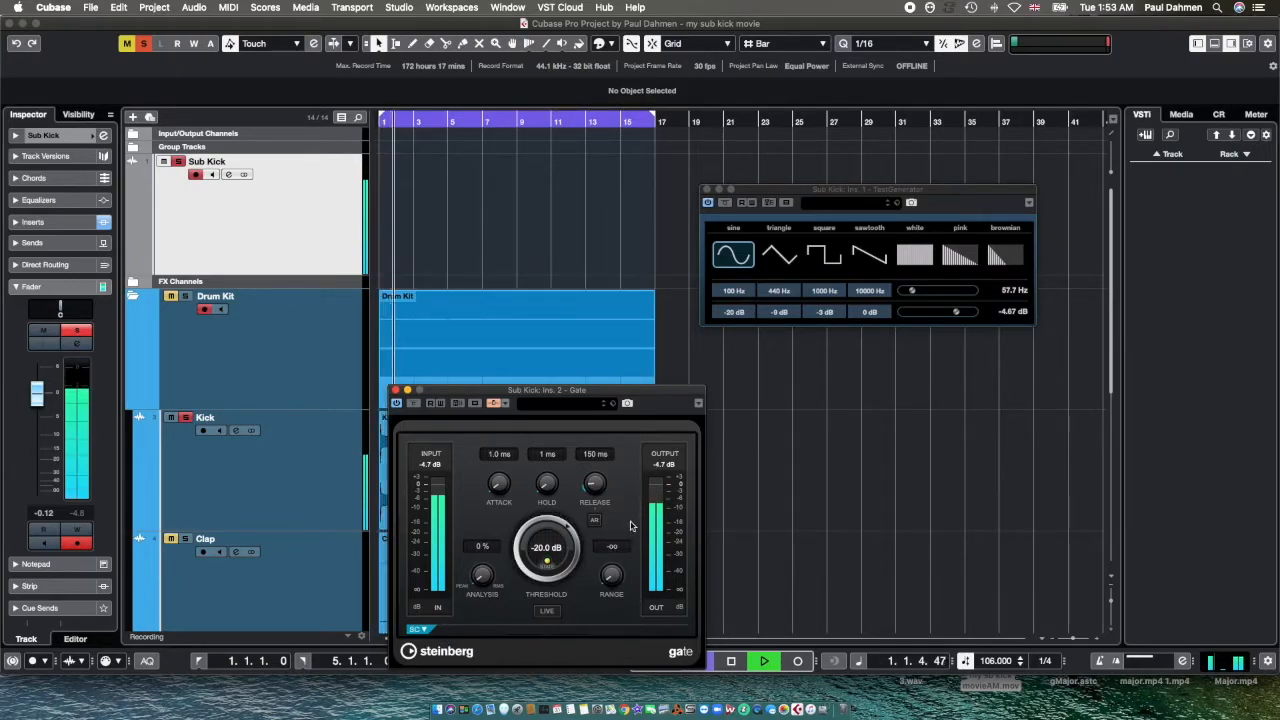
mouse_move(595, 484)
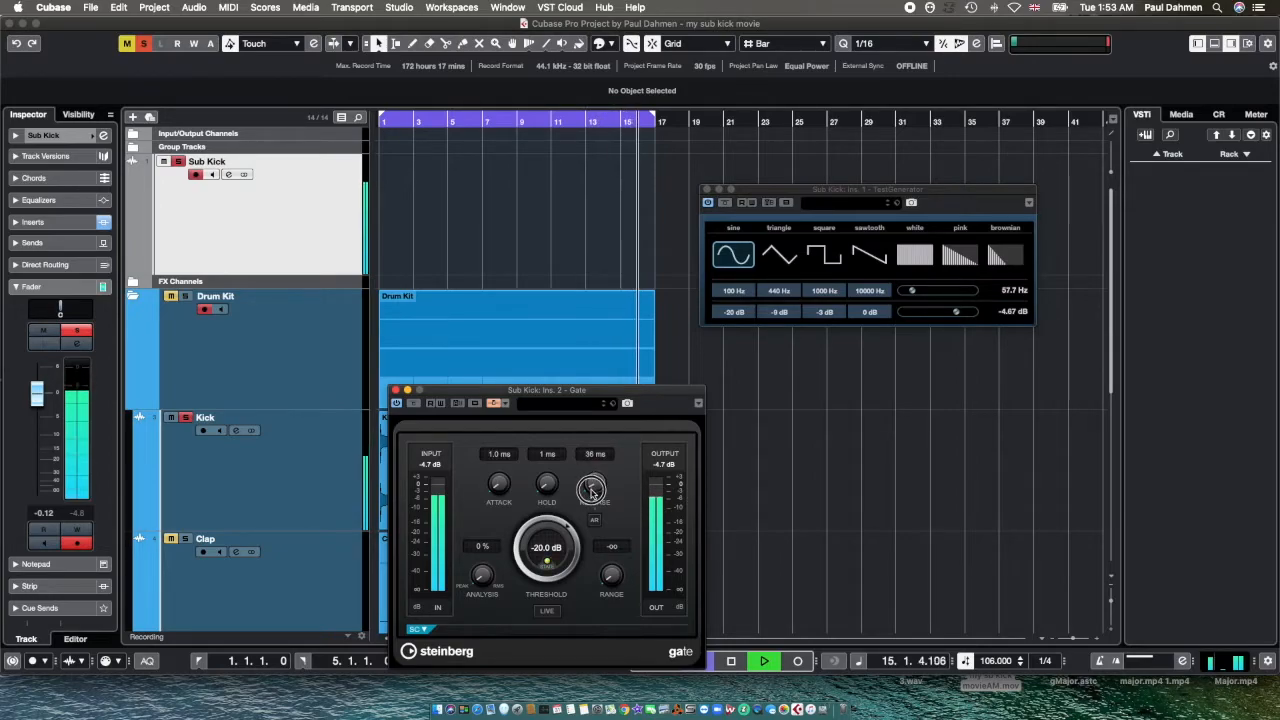
left_click_drag(591, 490, 592, 493)
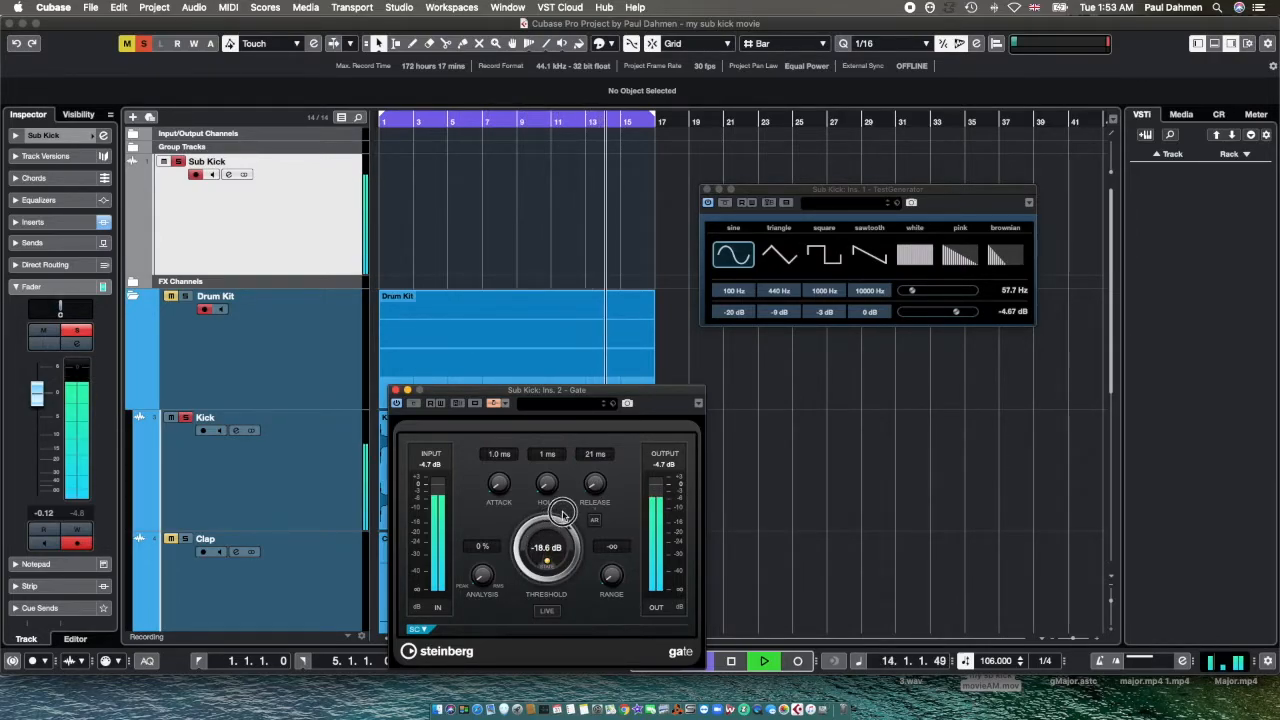
scroll(529, 546, "down", 3)
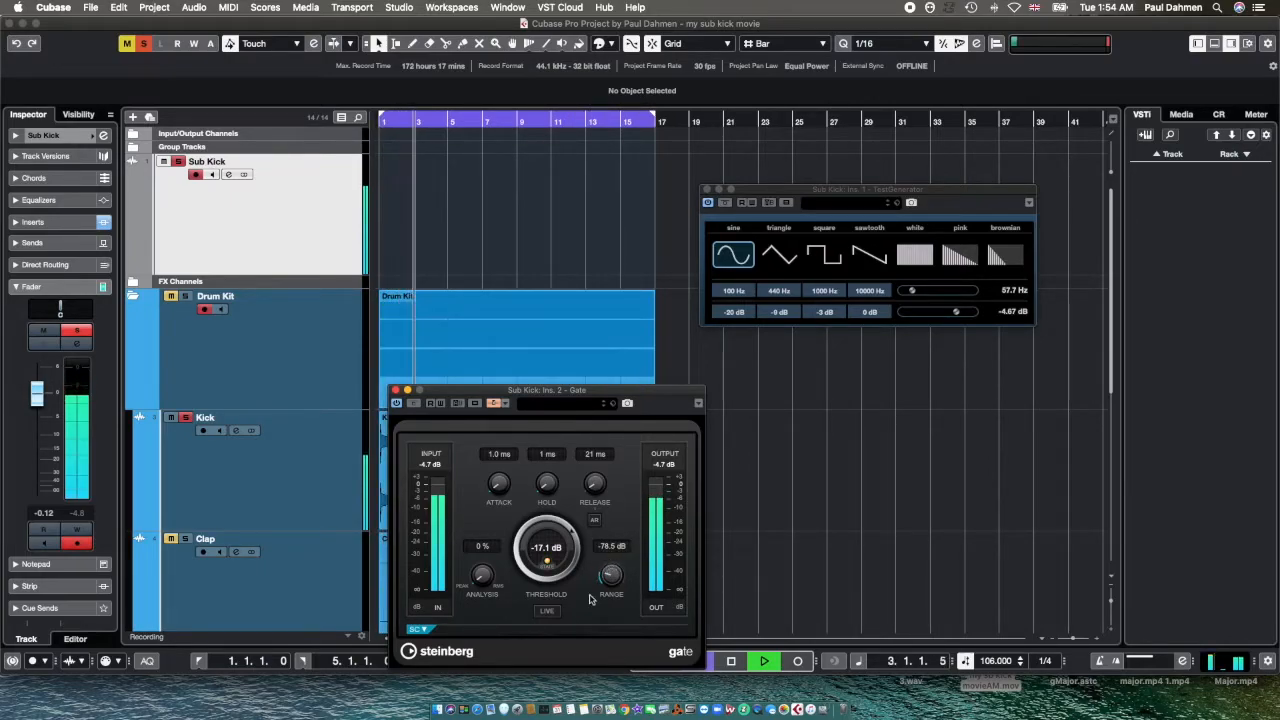
- Close the Gate and pull the Sub Kick track's fader down to -∞ during playback
left_click(396, 390)
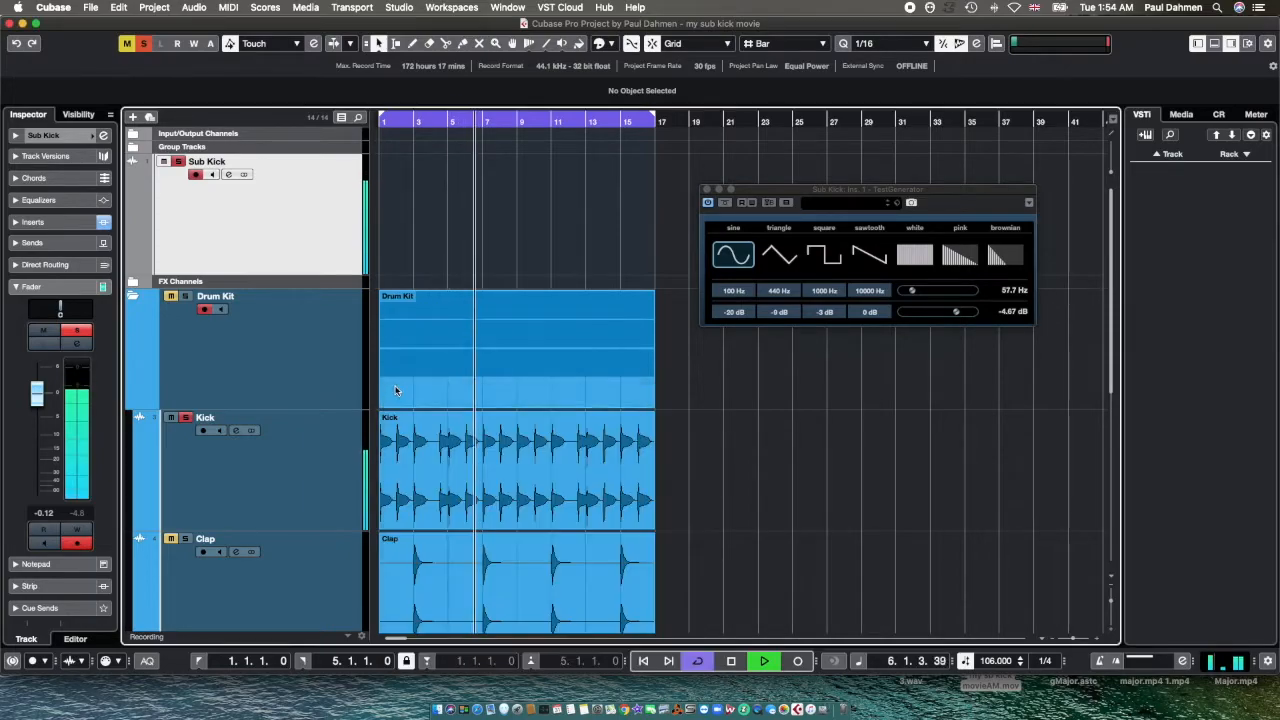
scroll(224, 492, "down", 5)
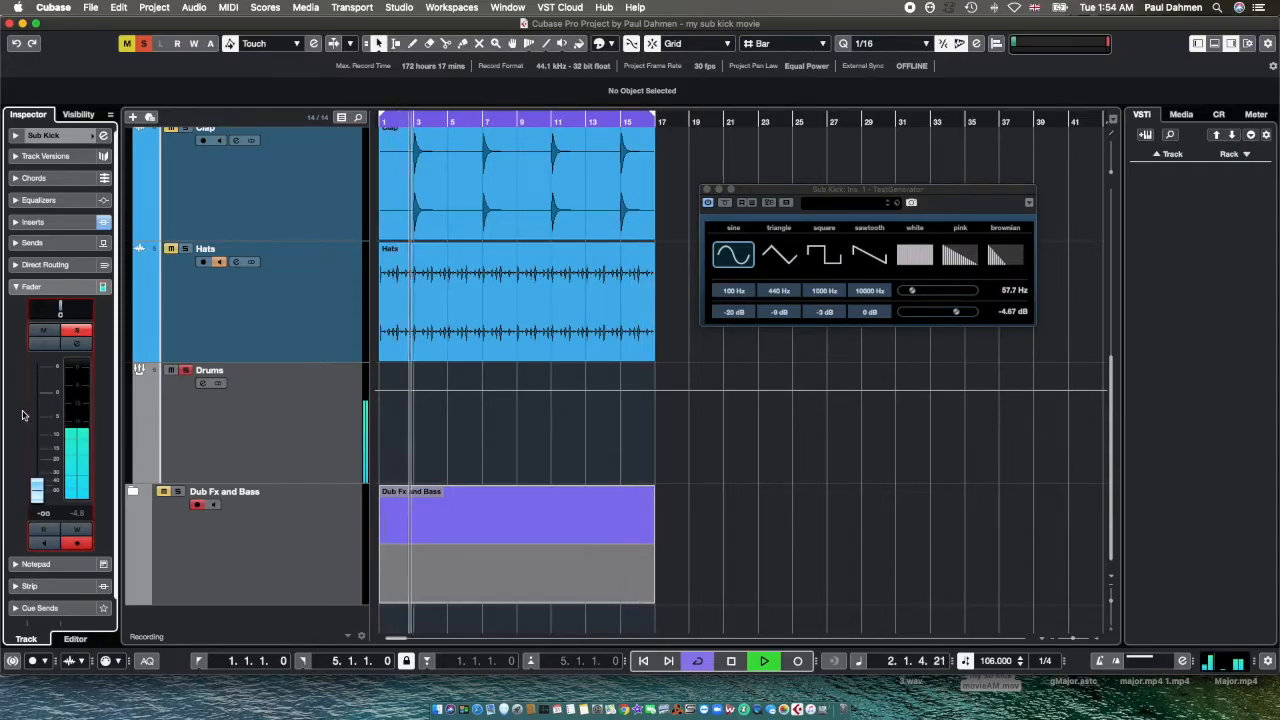
scroll(277, 338, "up", 5)
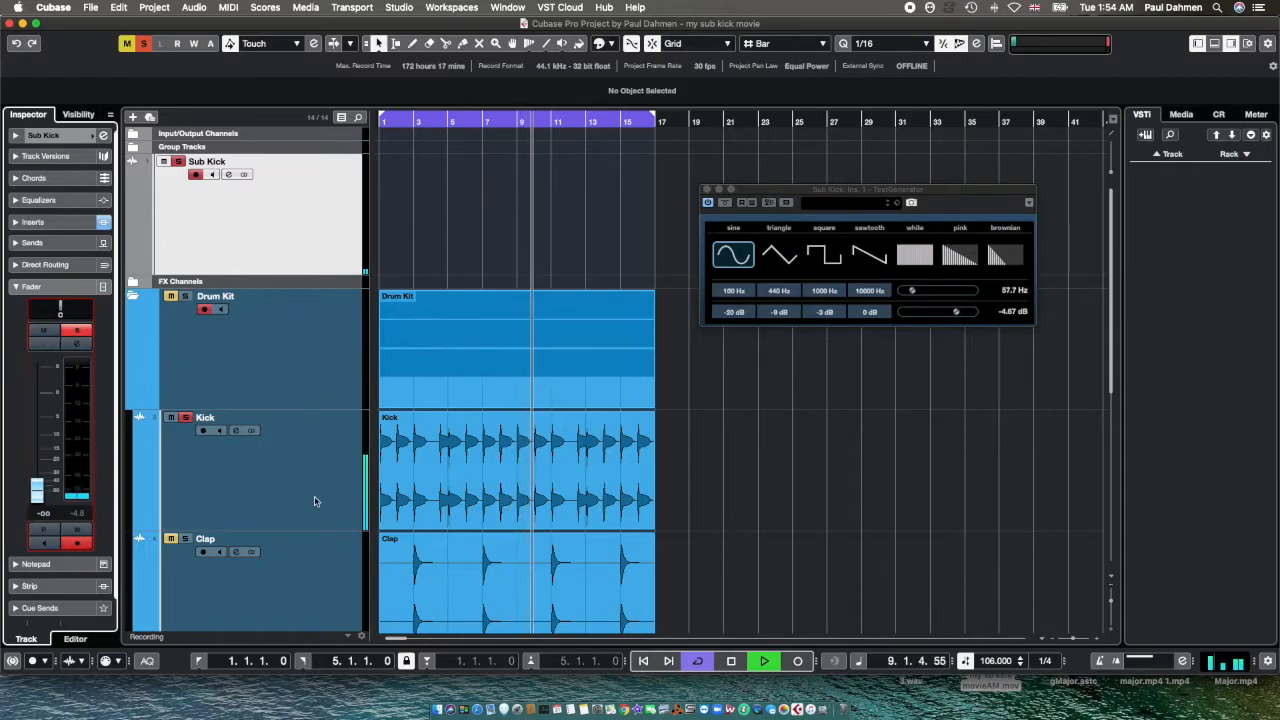
- Switch the Kick track's send to the Sub Kick gate from pre-fader to post-fader
left_click(271, 491)
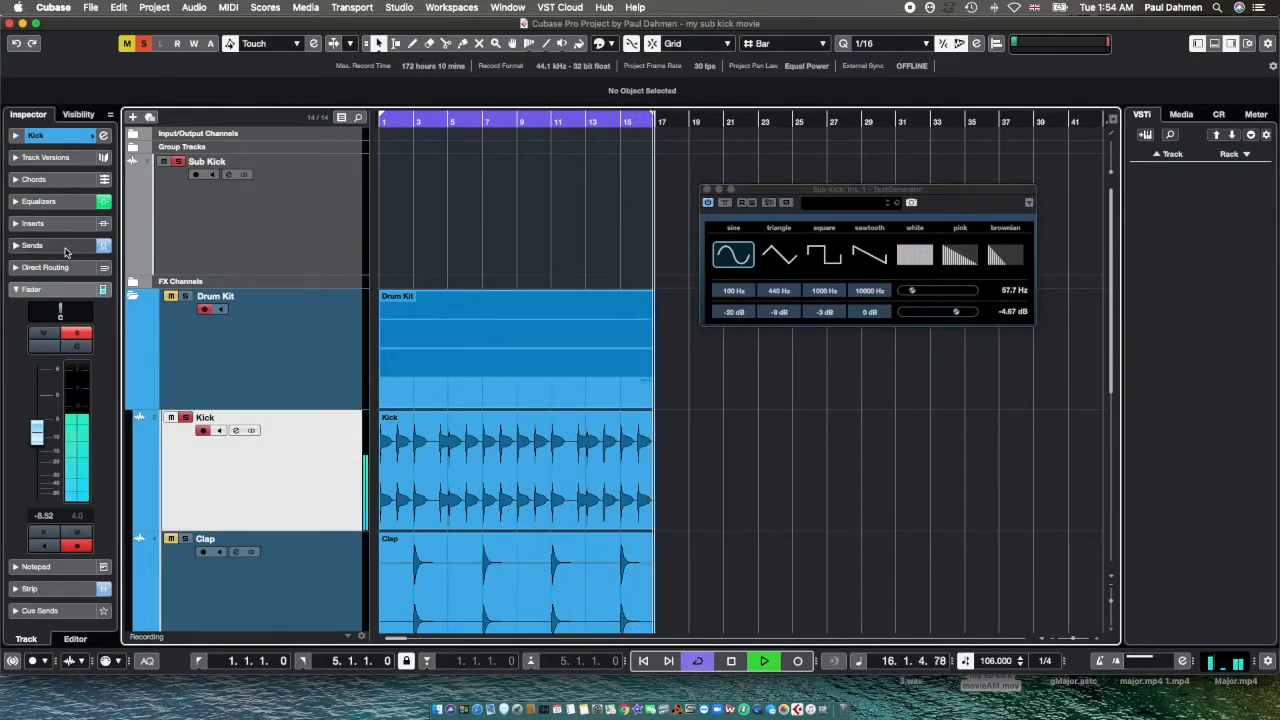
left_click(32, 245)
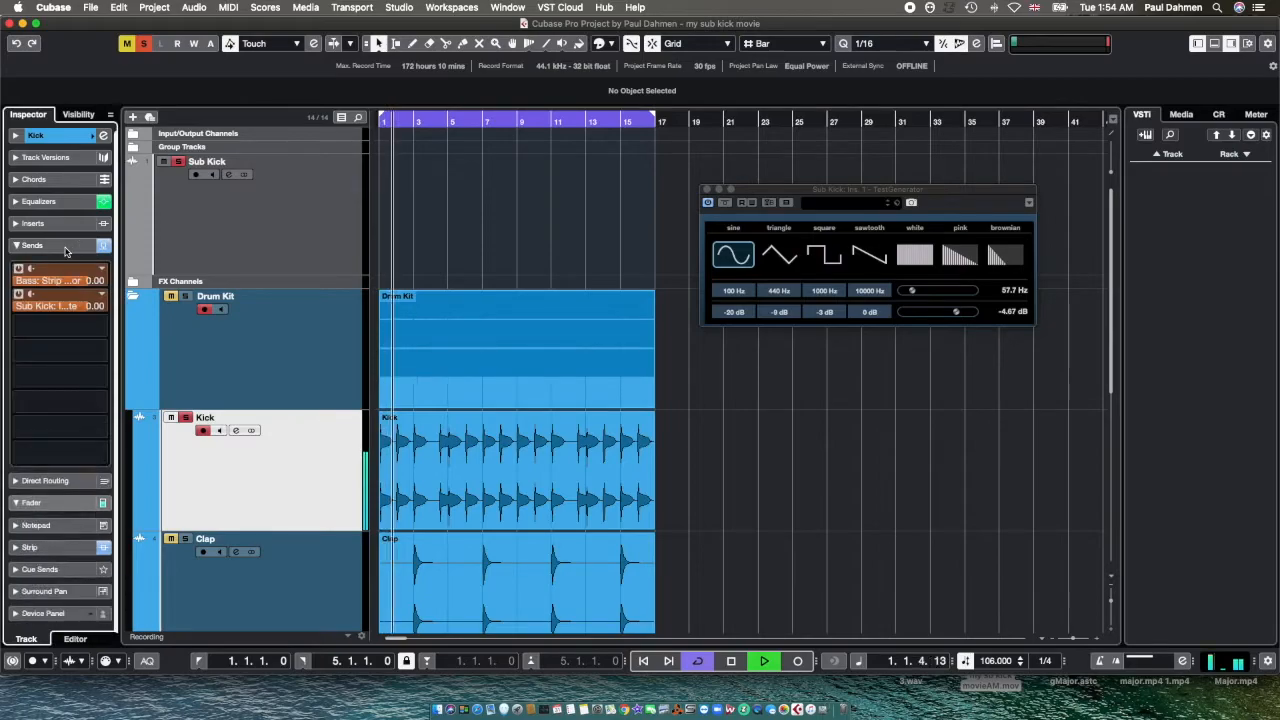
left_click(32, 296)
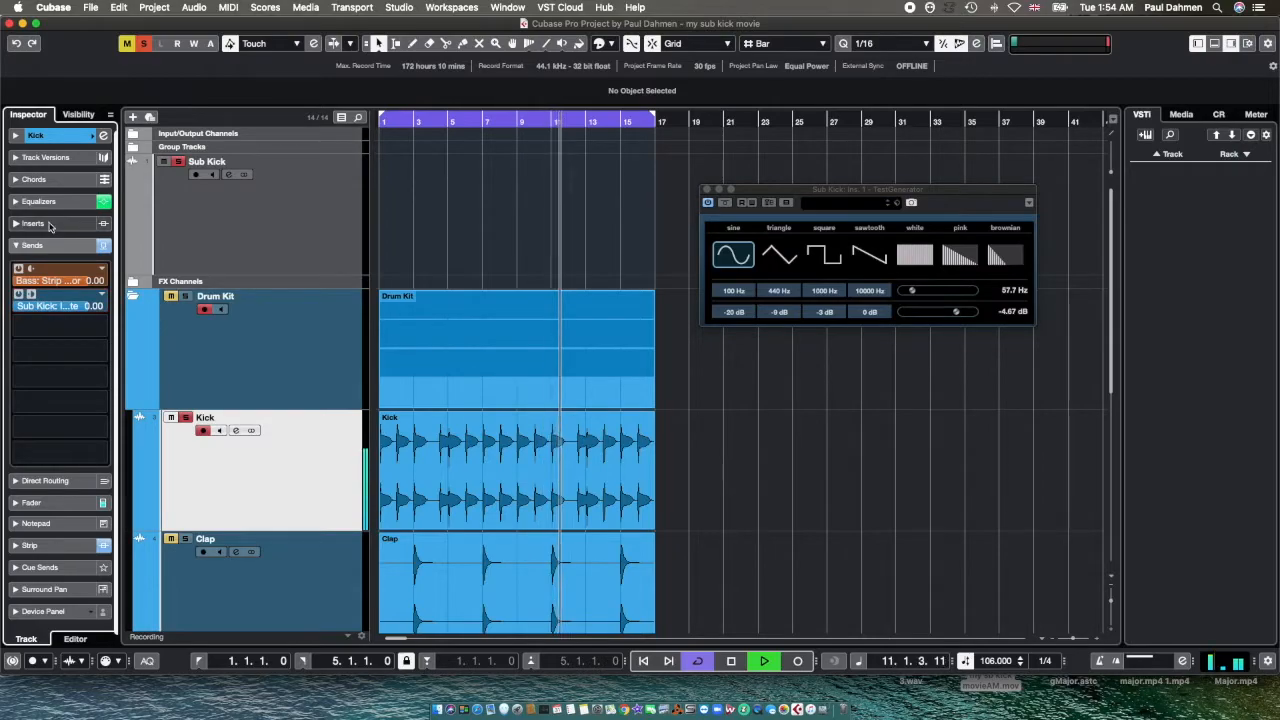
- Lower the Kick track's fader to about -76.3 dB and raise the Sub Kick track's fader to about -7.01 dB
left_click(43, 502)
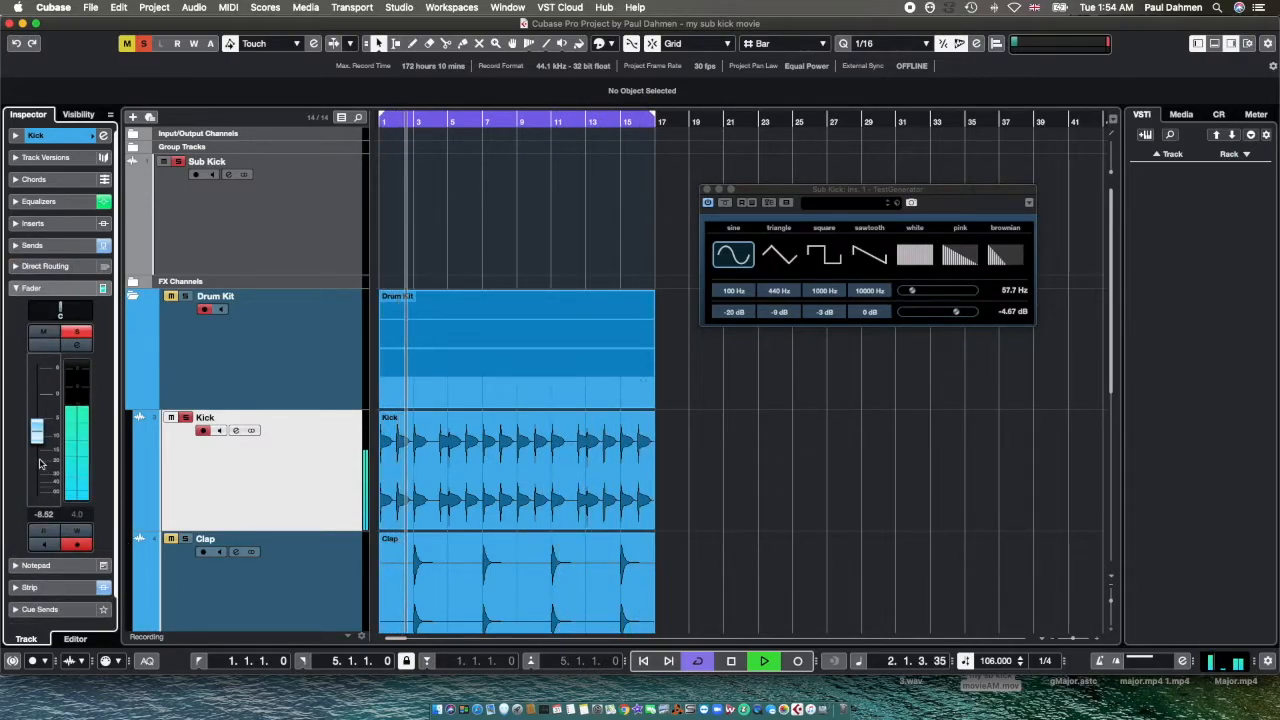
left_click_drag(37, 432, 36, 490)
scroll(212, 481, "down", 6)
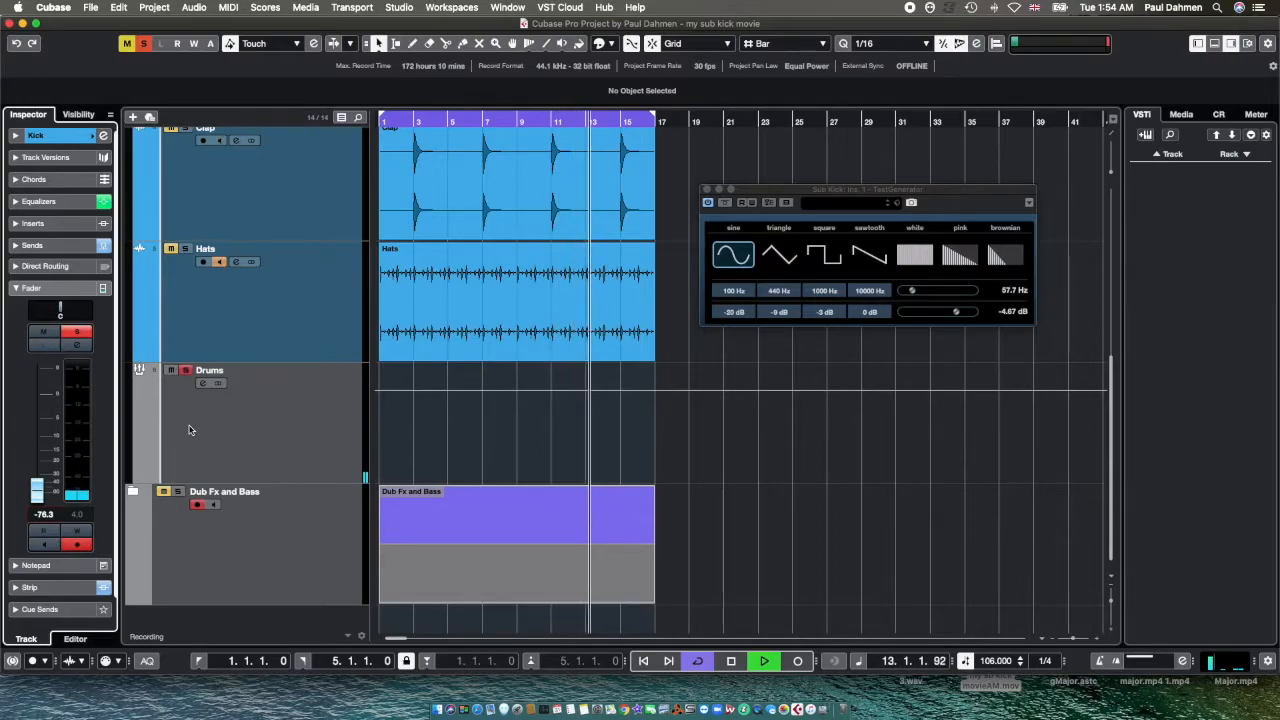
scroll(200, 400, "up", 10)
left_click(221, 204)
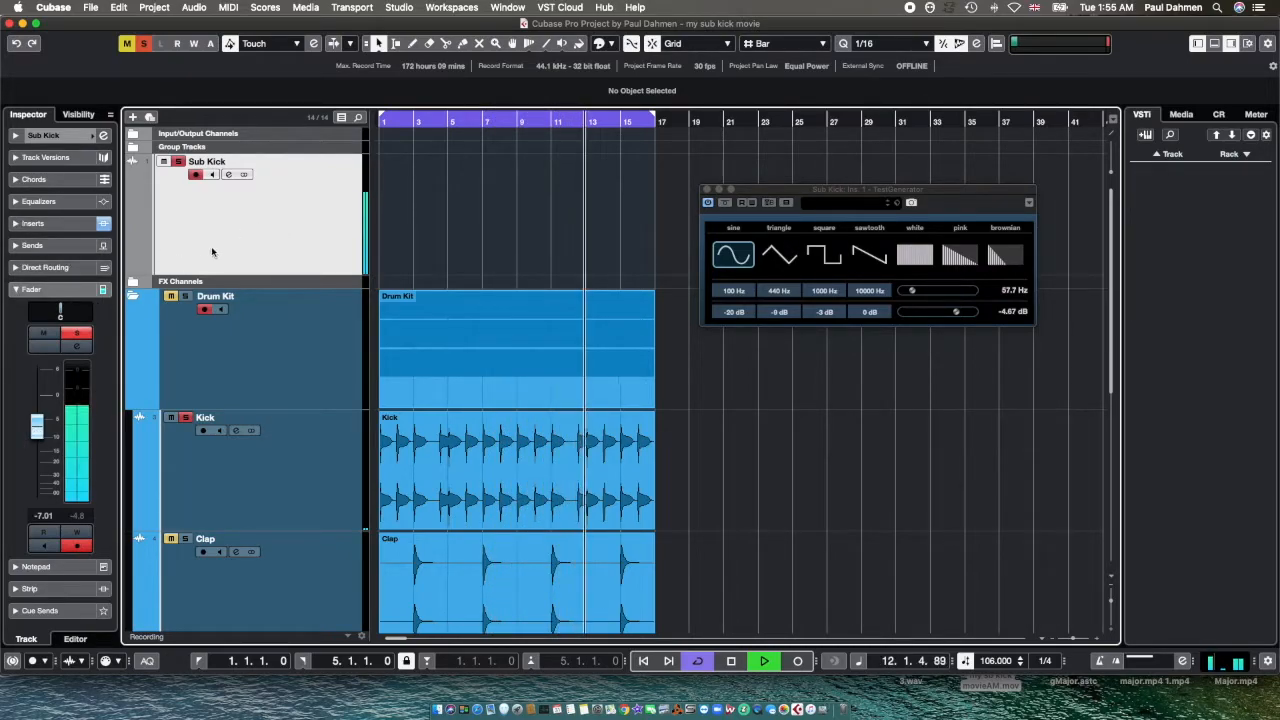
- Check the Kick track's sends and bring its fader up to about -6.78 dB
left_click(207, 493)
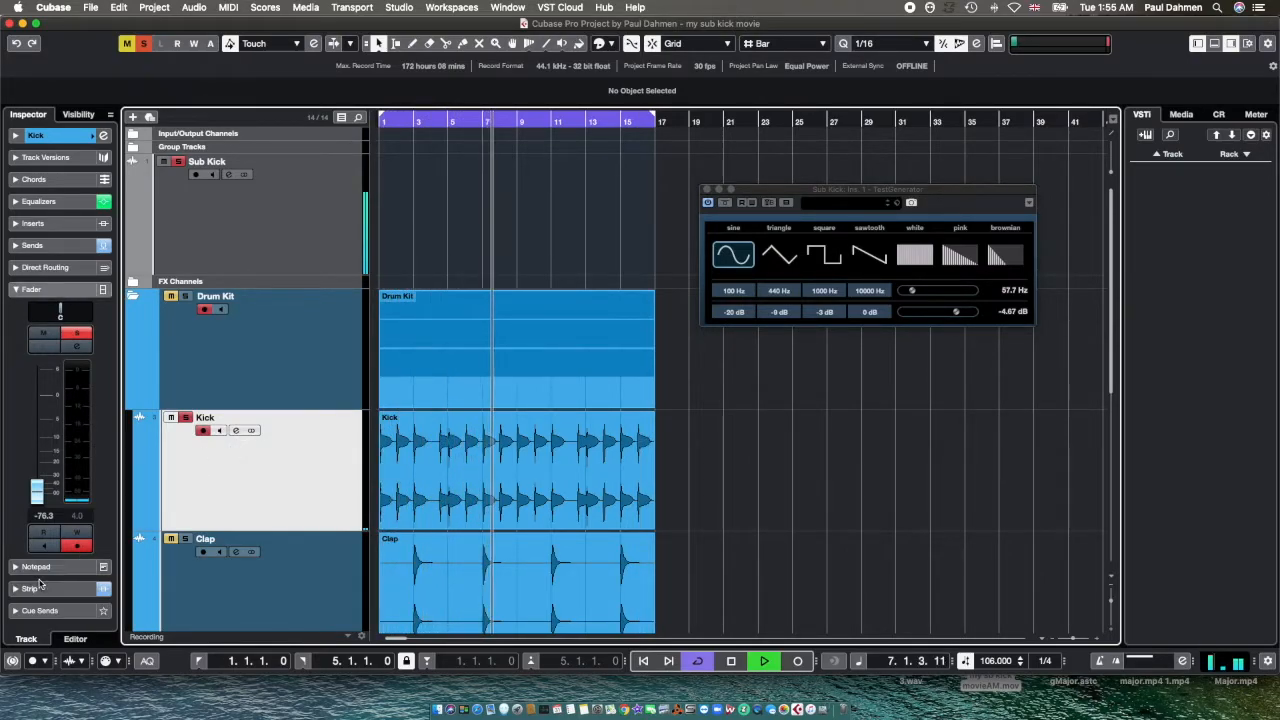
left_click(34, 245)
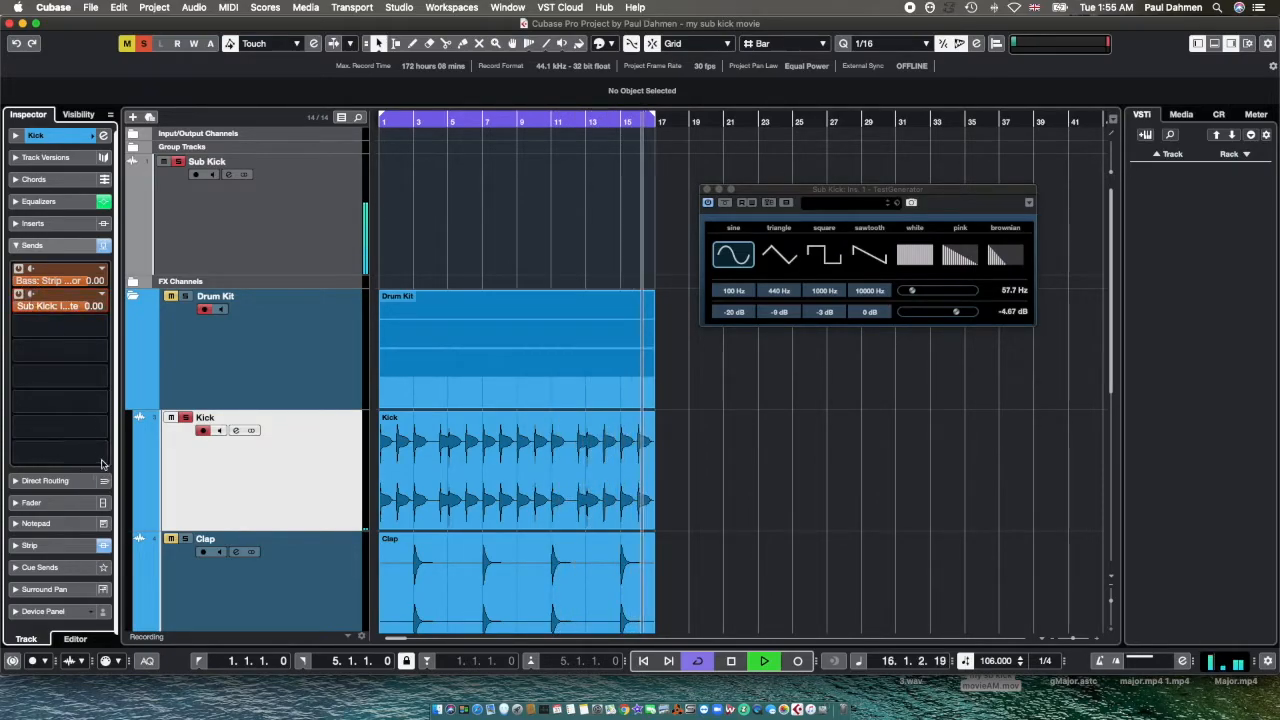
left_click(52, 246)
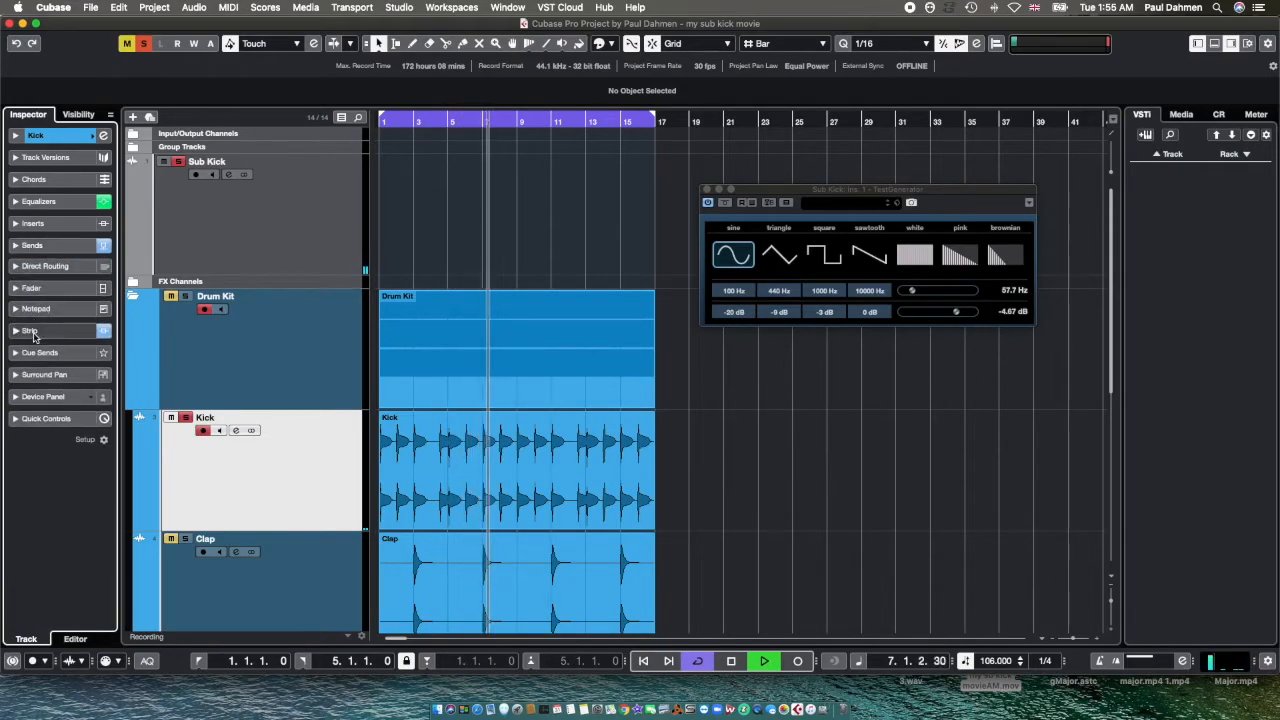
left_click(45, 288)
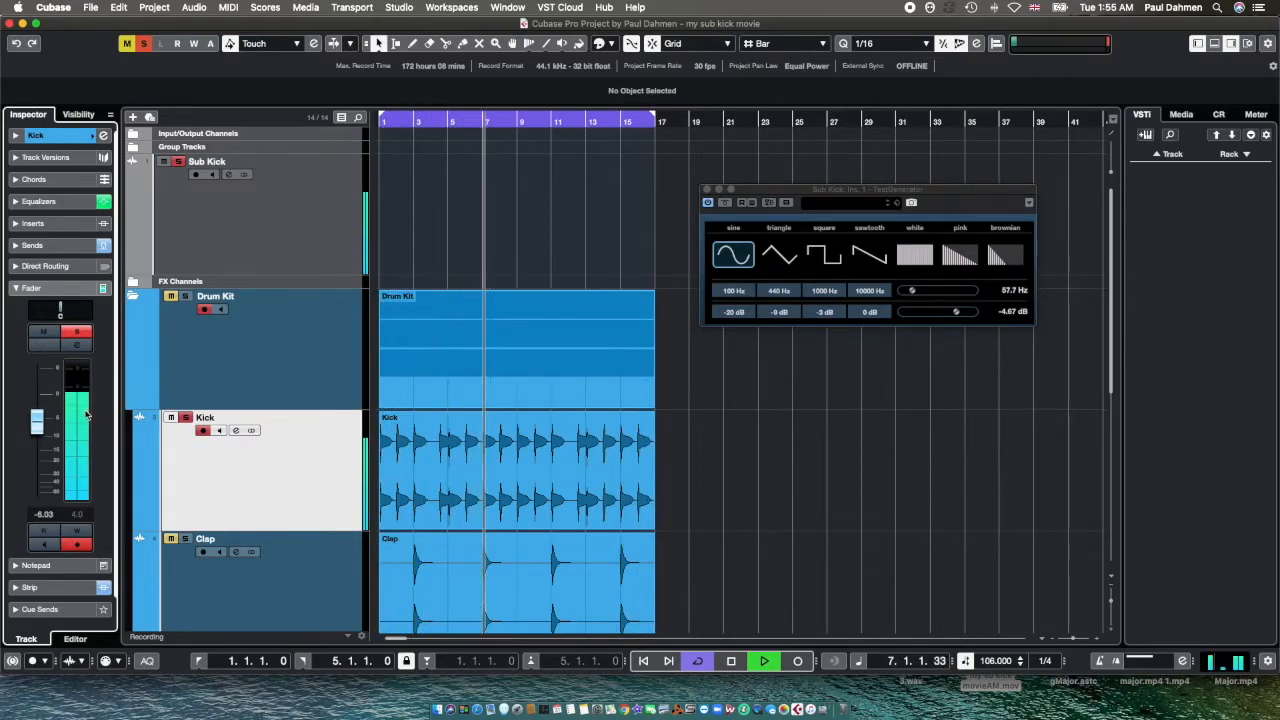
left_click_drag(36, 420, 36, 426)
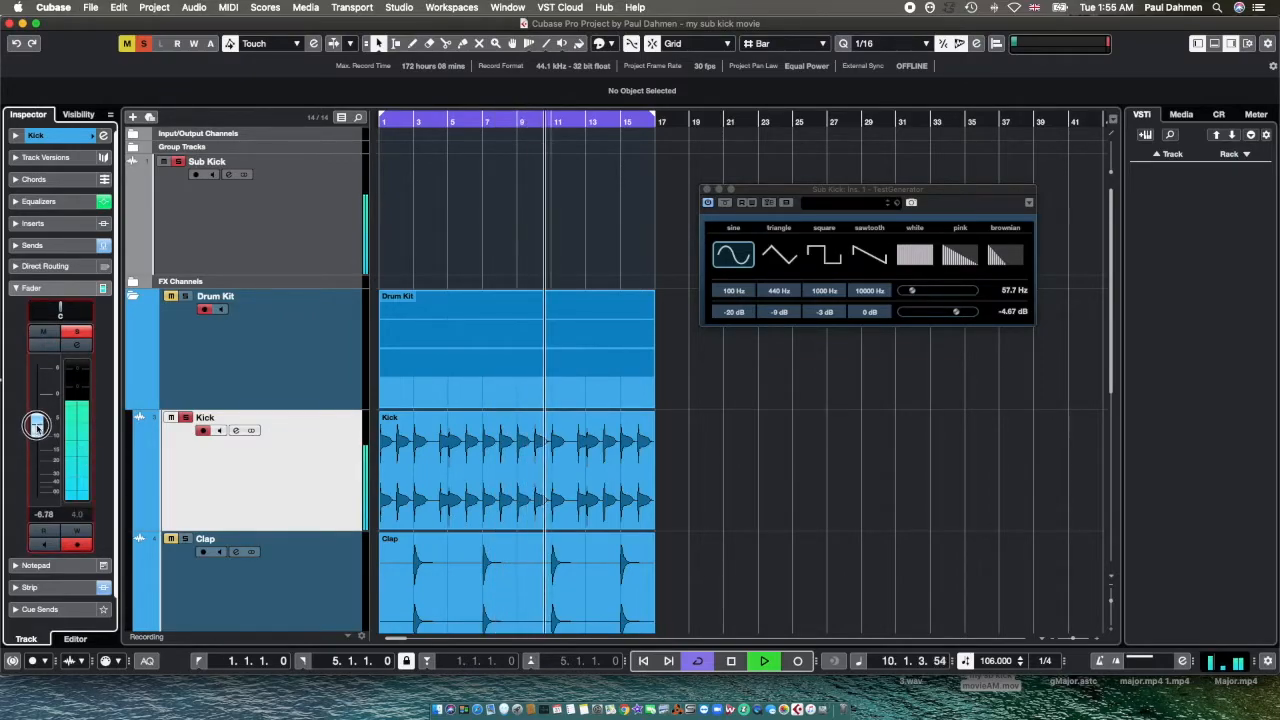
- Set the Sub Kick track's fader to about -8.98 dB to balance it against the Kick
left_click(230, 202)
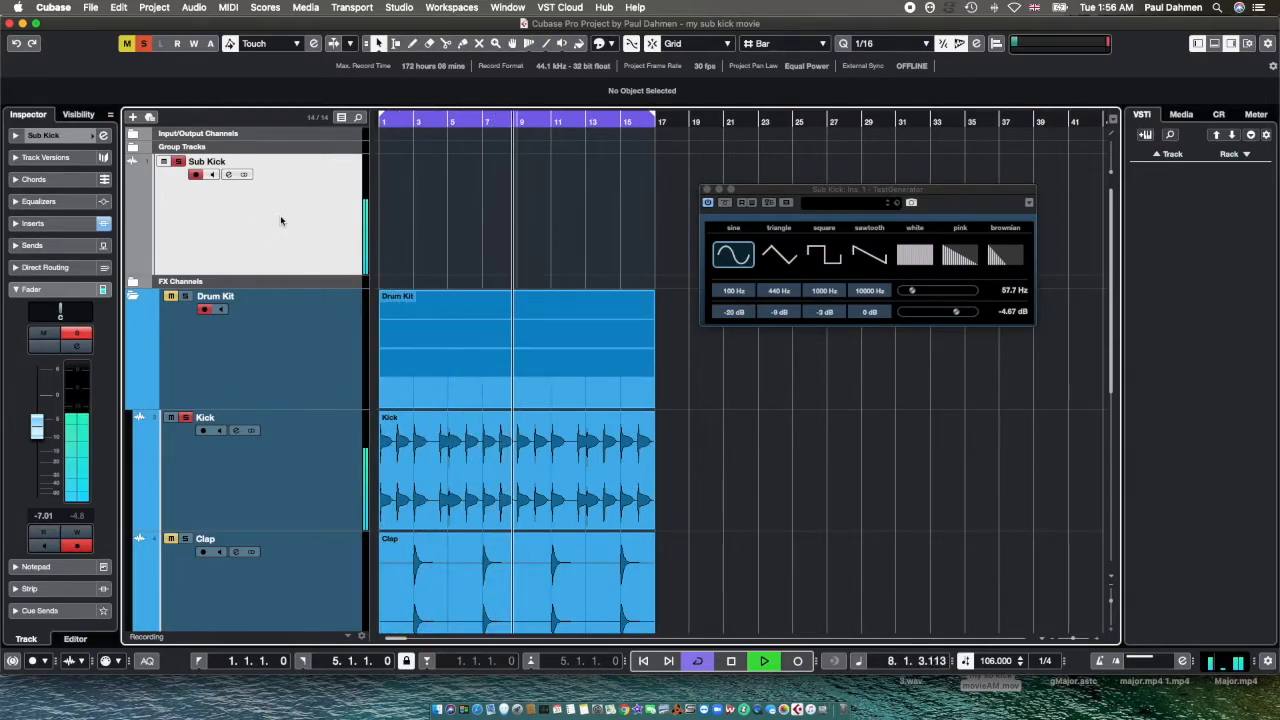
left_click(281, 485)
left_click(277, 241)
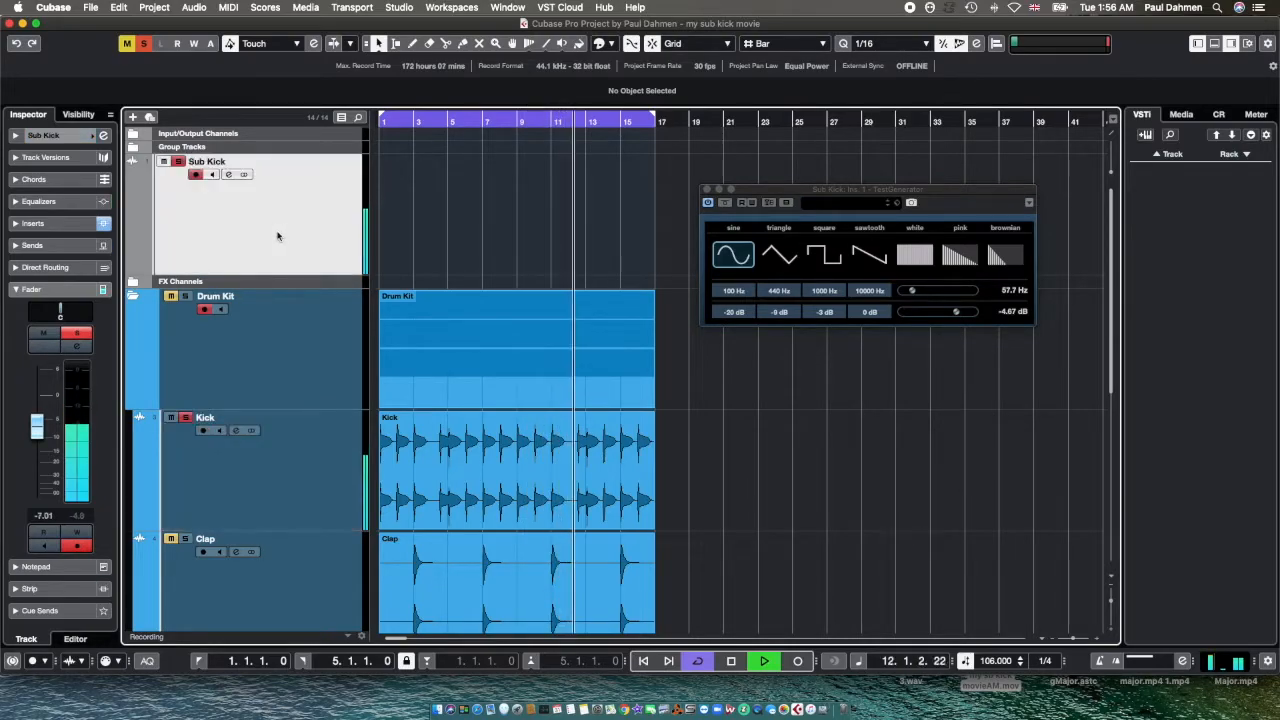
mouse_move(40, 428)
left_mouse_down()
mouse_move(39, 444)
mouse_move(36, 428)
left_mouse_up()
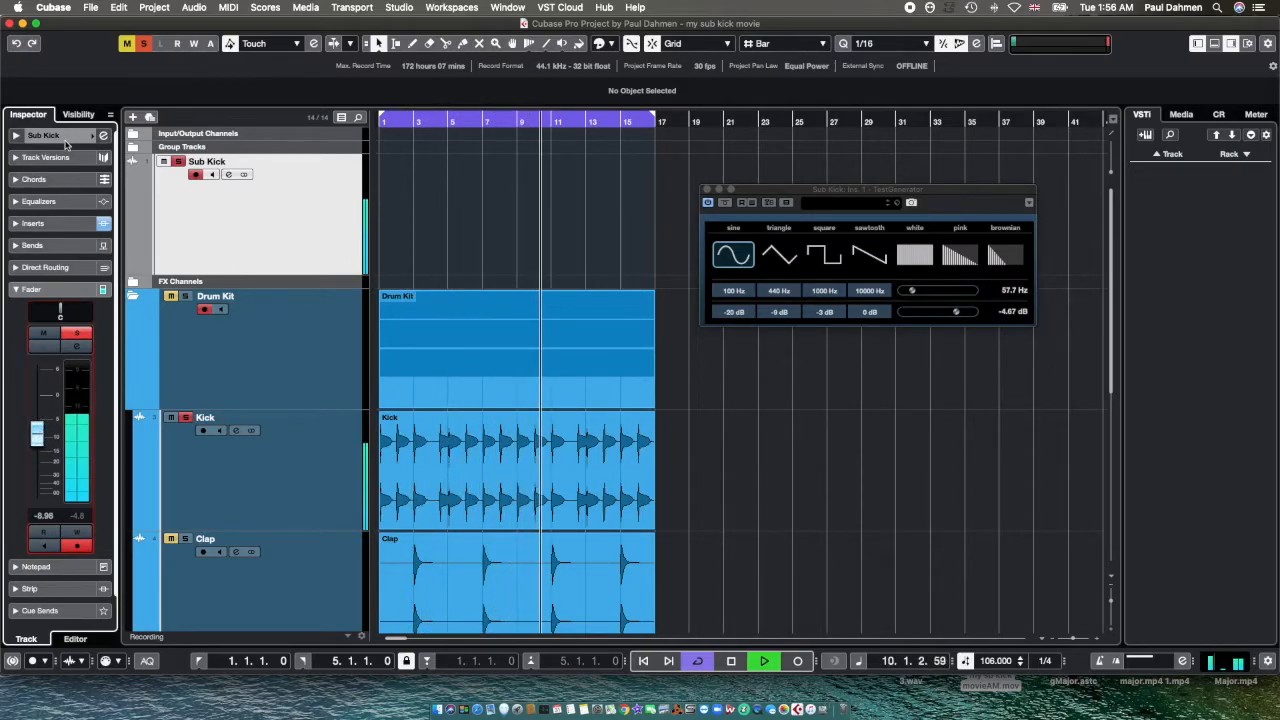
- Open the Sub Kick's Gate, set its range to -∞ and the side-chain filter's Q-factor to about 0.201
left_click(38, 223)
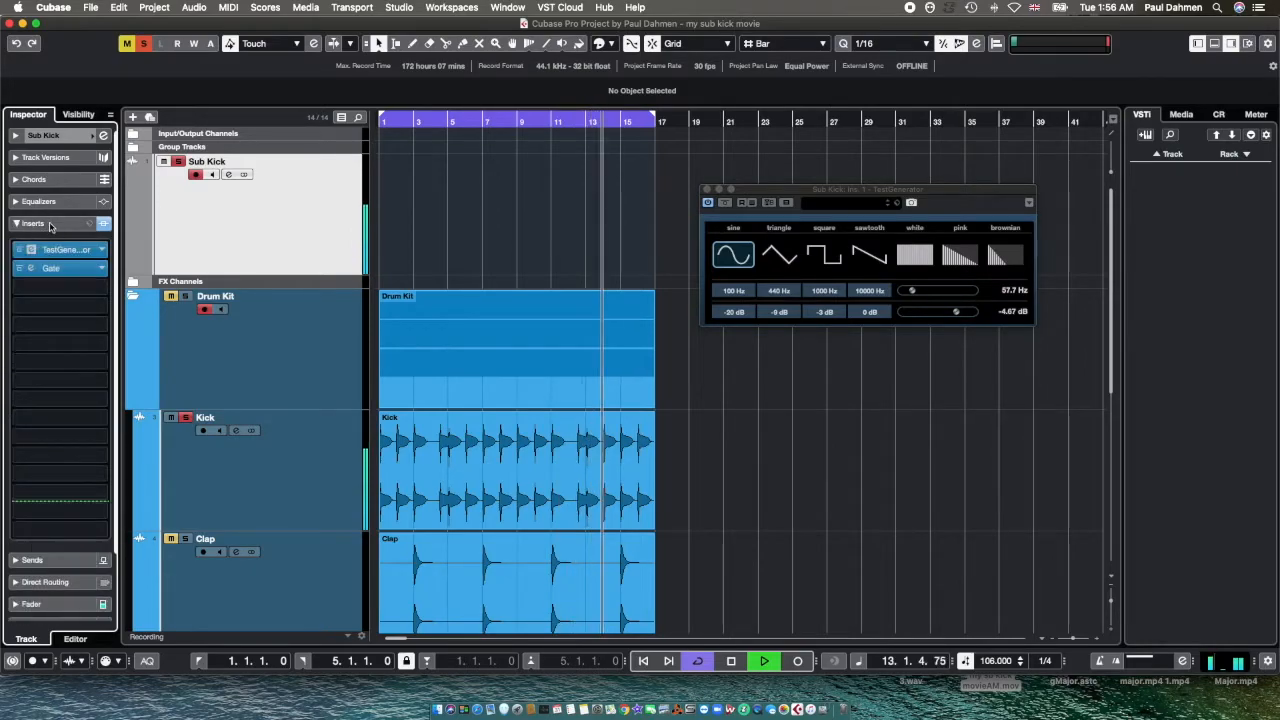
left_click(40, 269)
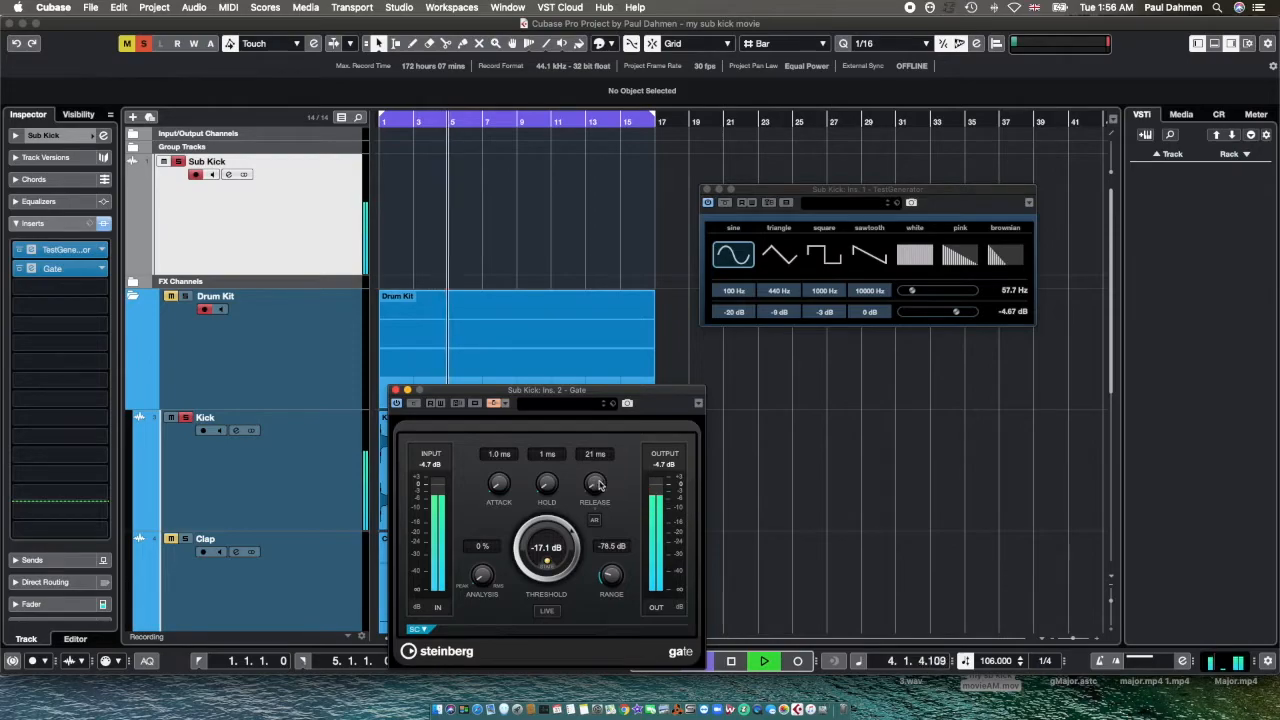
left_click_drag(611, 582, 600, 603)
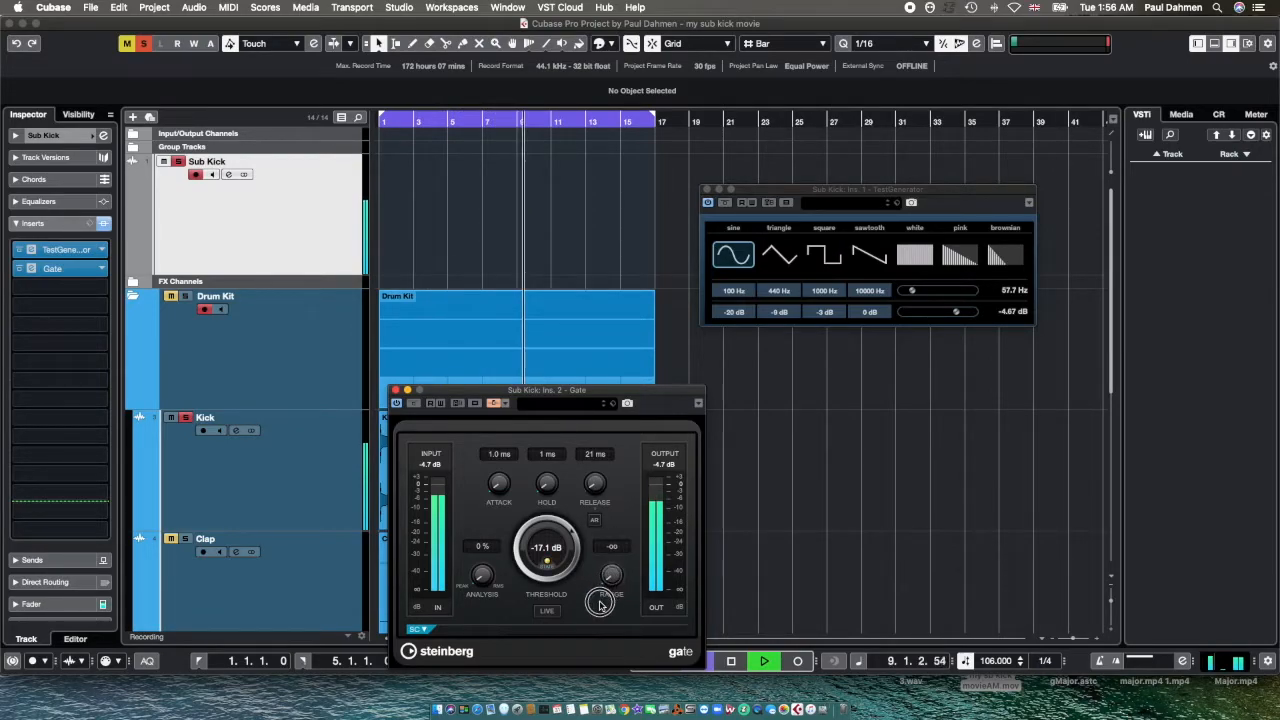
left_click(420, 629)
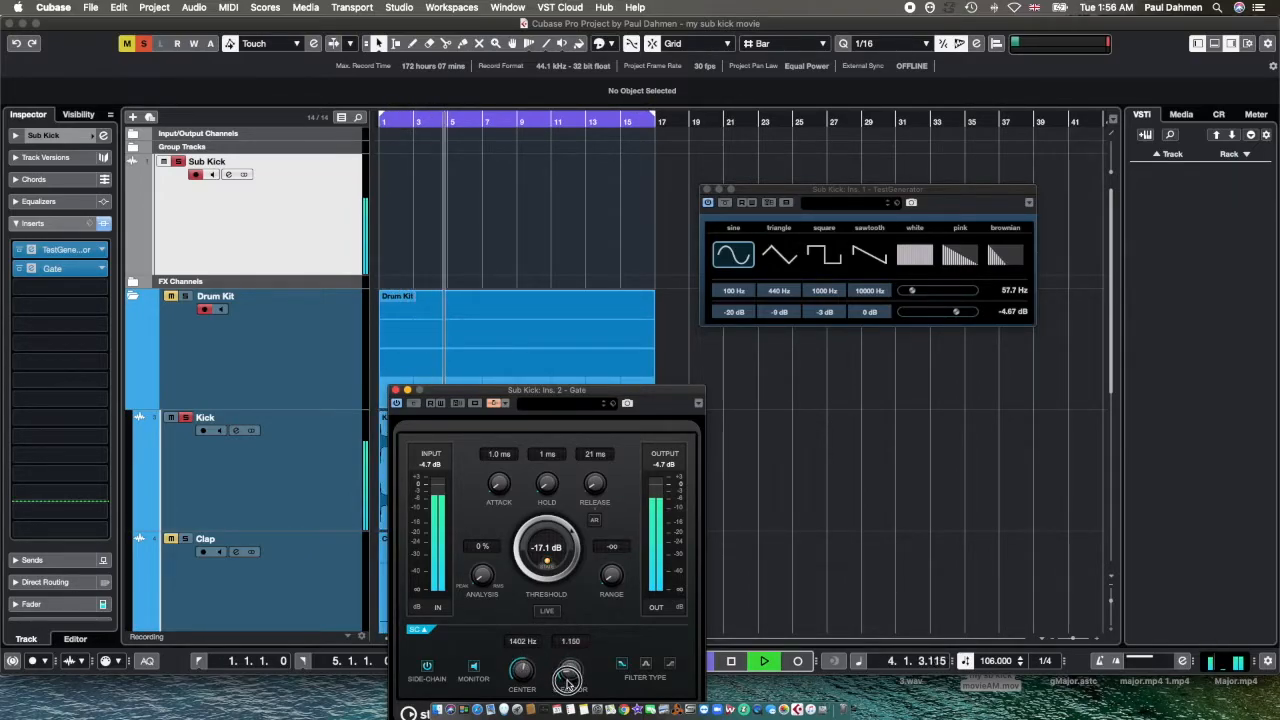
left_click_drag(588, 640, 560, 687)
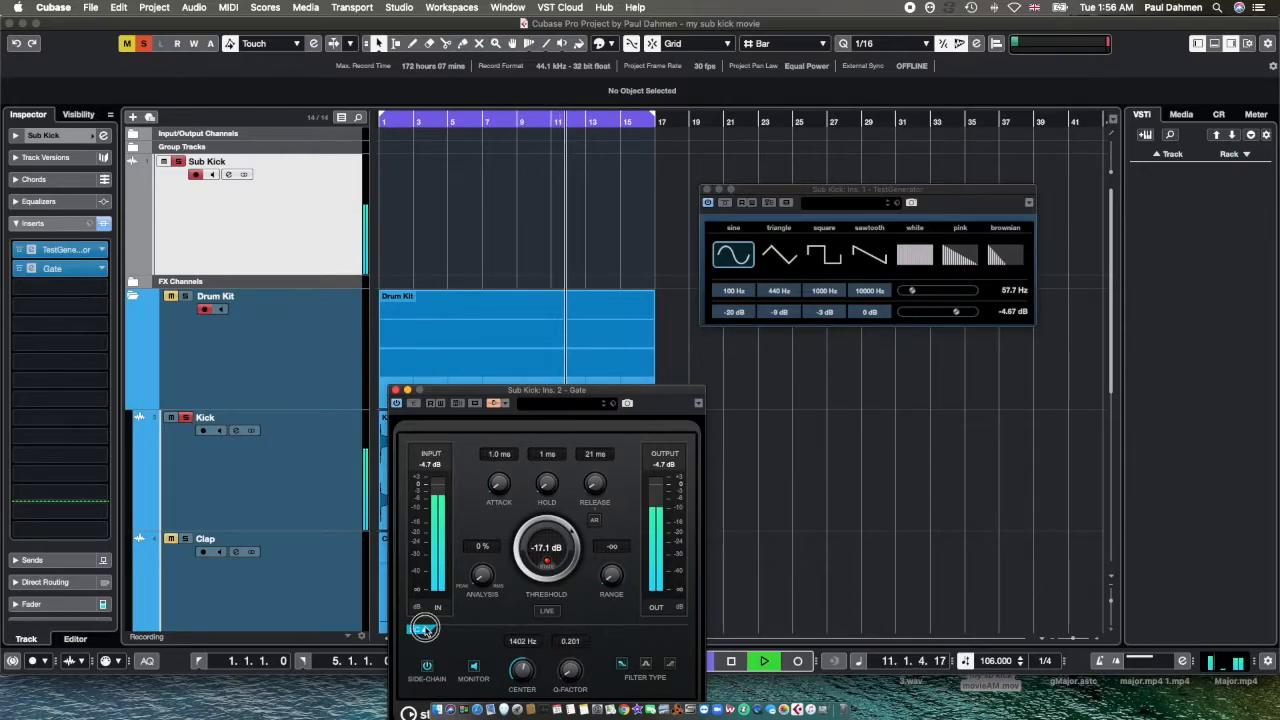
- Set the Gate's threshold to about -17.6 dB and its side-chain filter's Q-factor to about 0.401
left_click(424, 628)
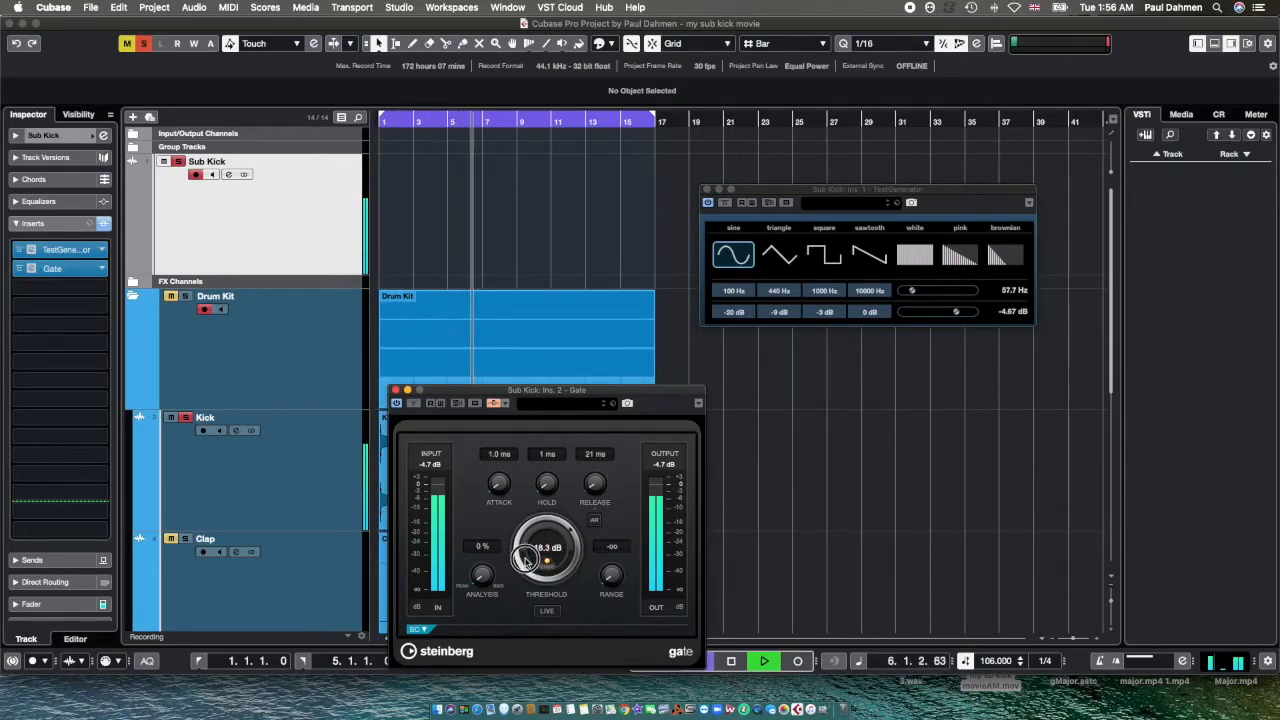
left_click(425, 630)
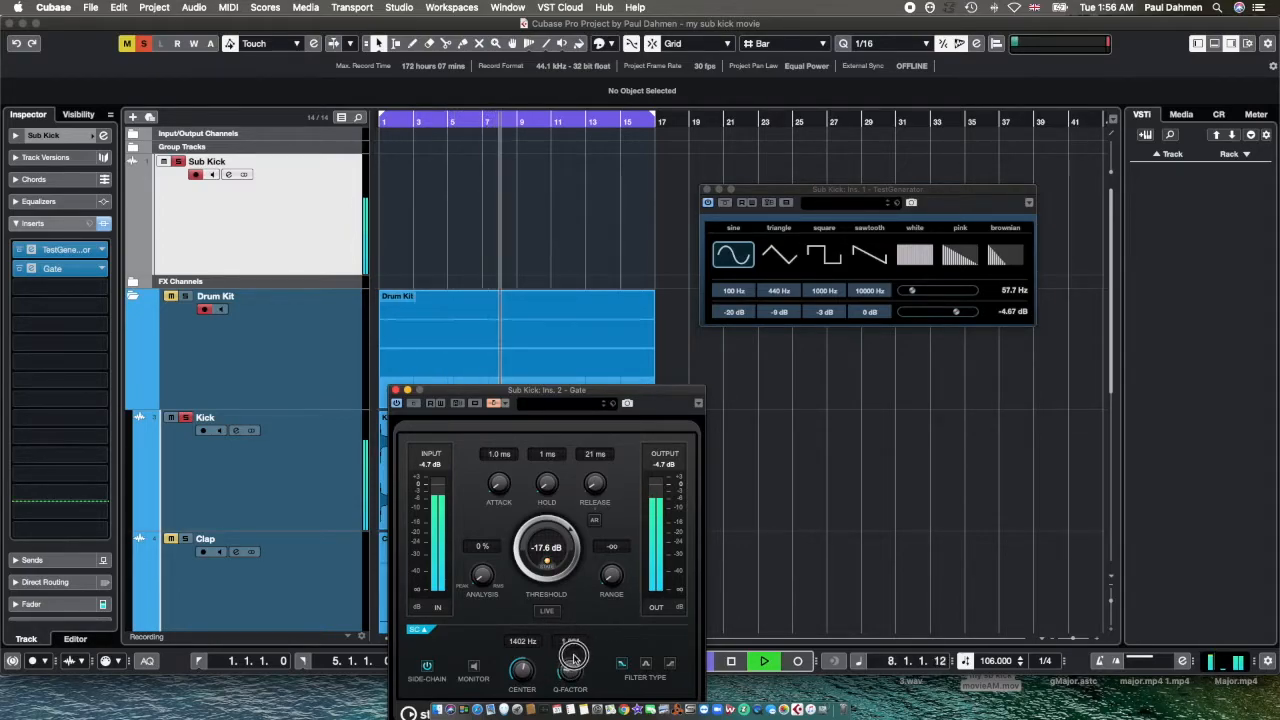
left_click_drag(572, 658, 558, 660)
left_click(419, 631)
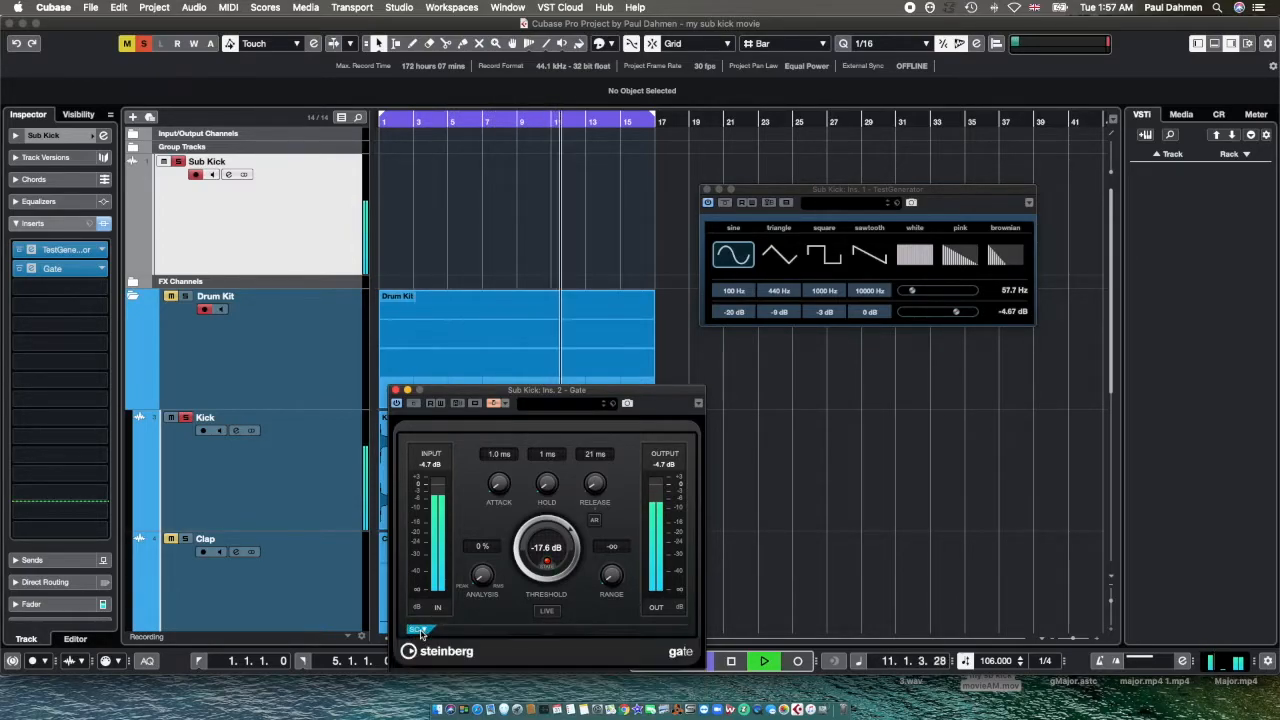
- Turn off the Gate's internal side-chain filter, set a 36 ms release and about -80.5 dB range, and close the Gate
left_click(419, 631)
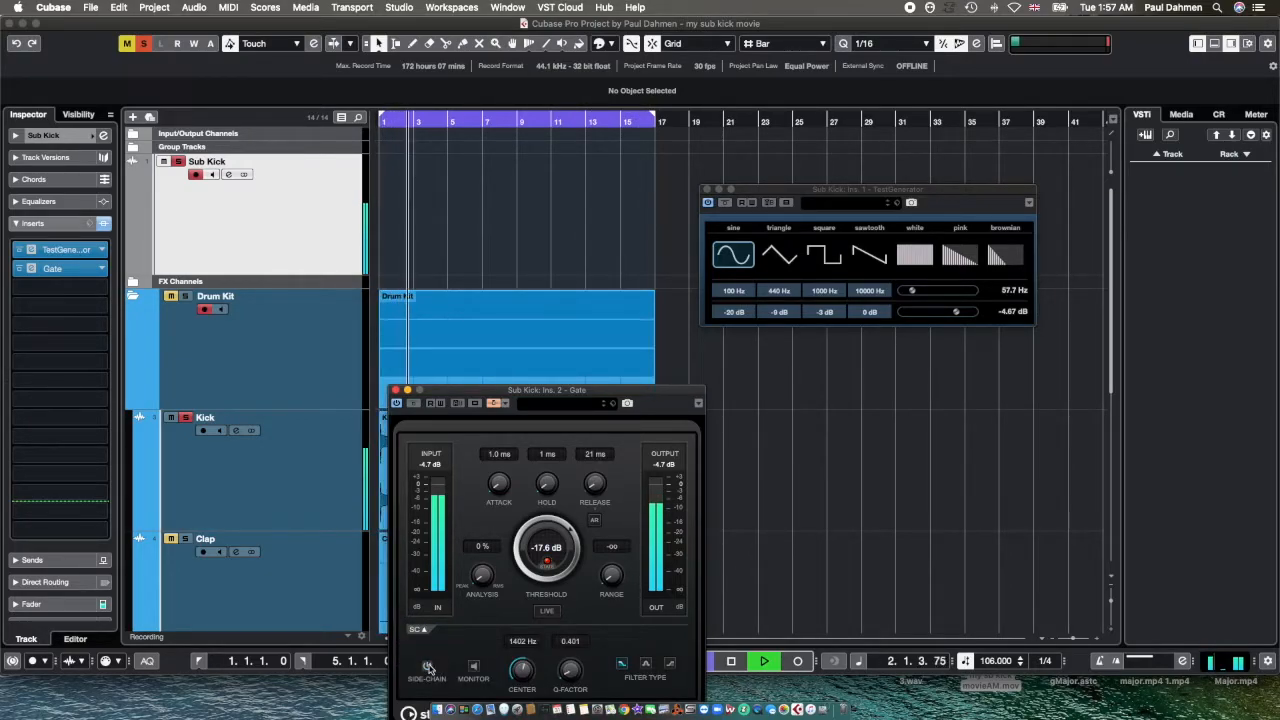
left_click(419, 631)
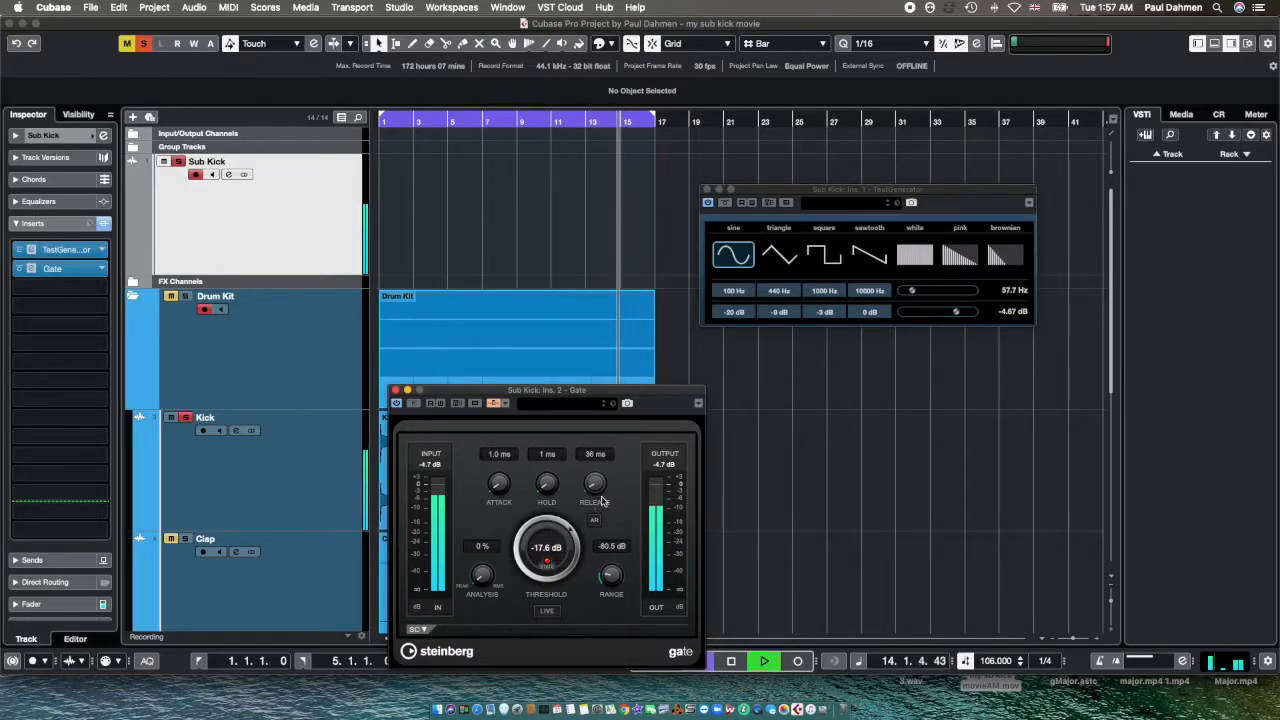
left_click(396, 390)
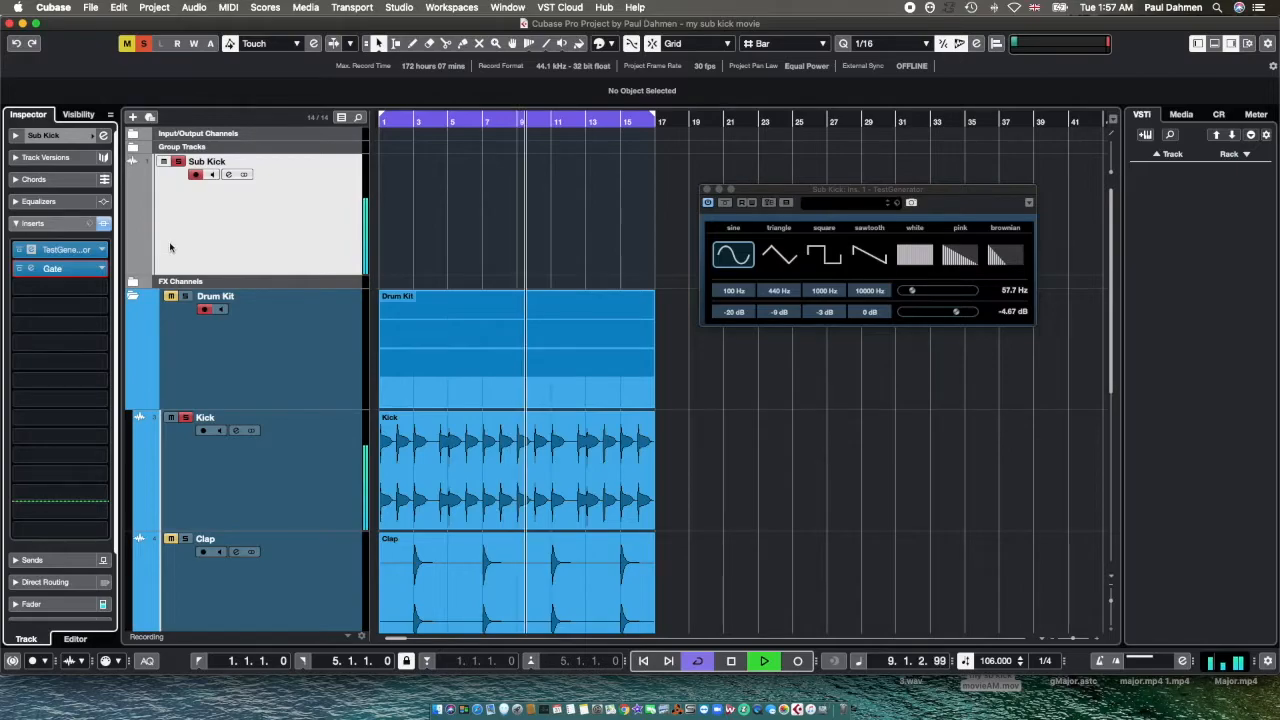
- Bring the whole Drum Kit folder and the Dub Fx and Bass folder into the solo mix, collapsing the Drum Kit
left_click(171, 296)
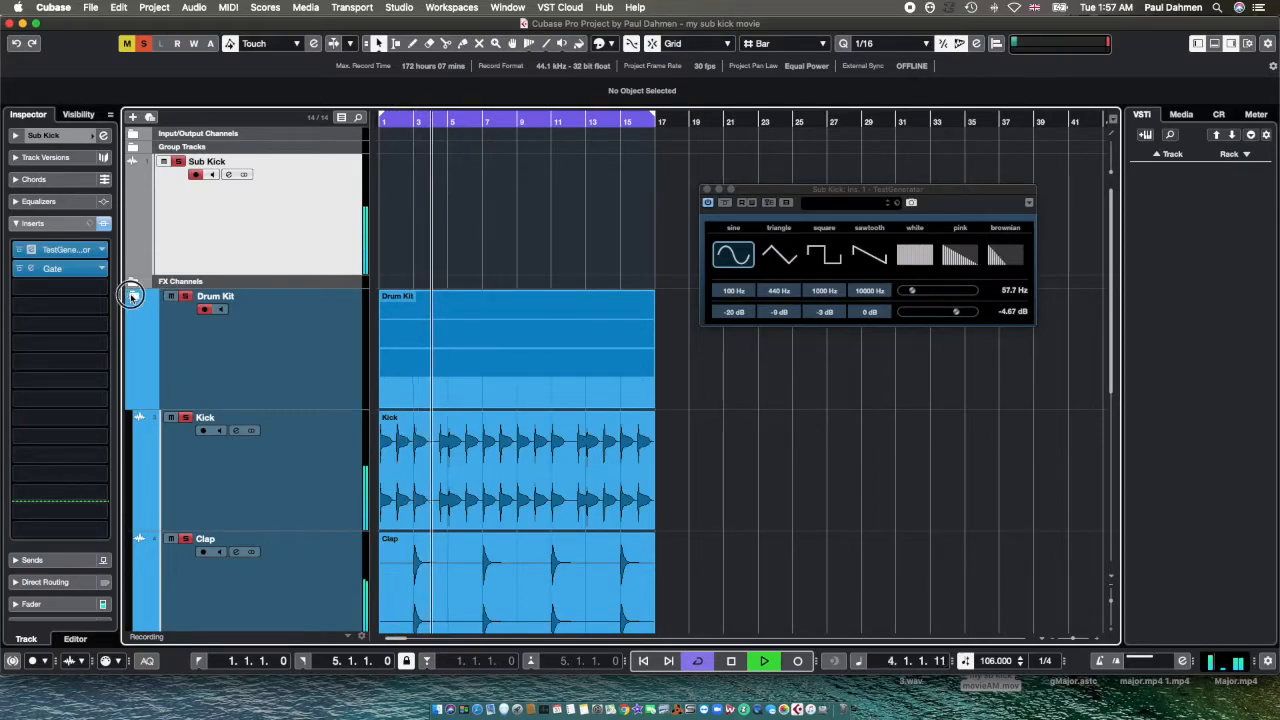
left_click(132, 295)
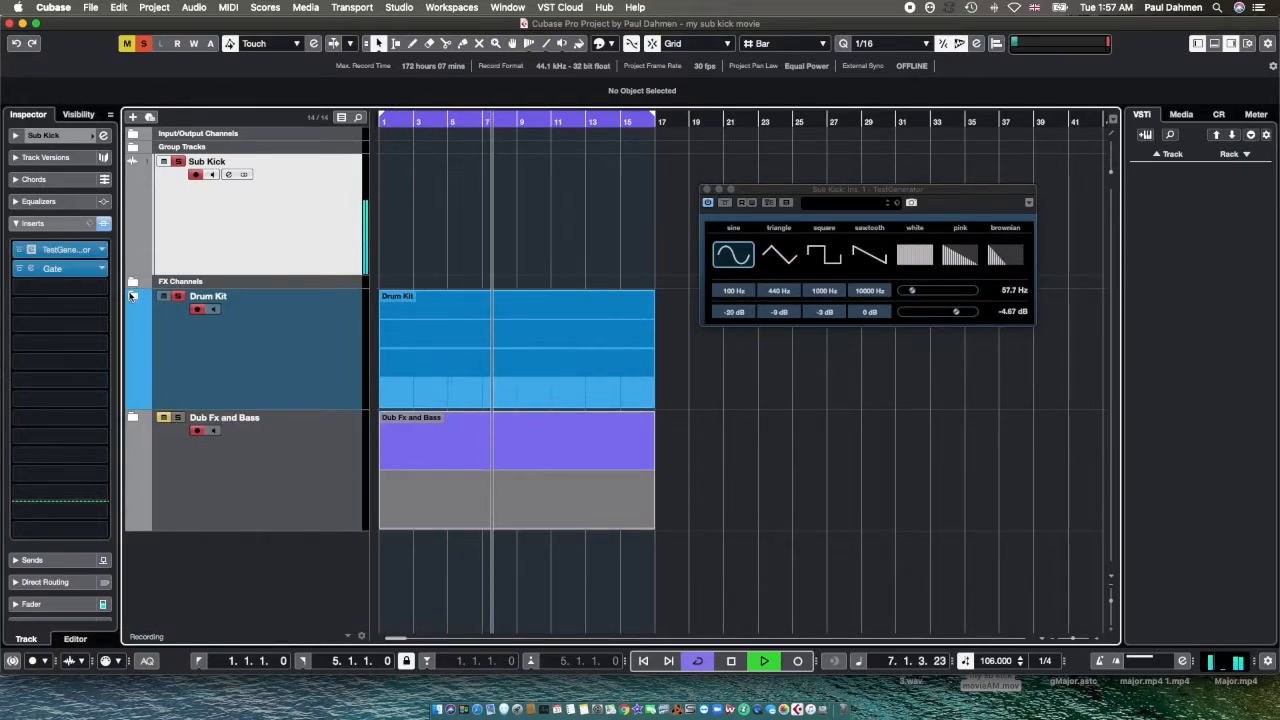
left_click(163, 417)
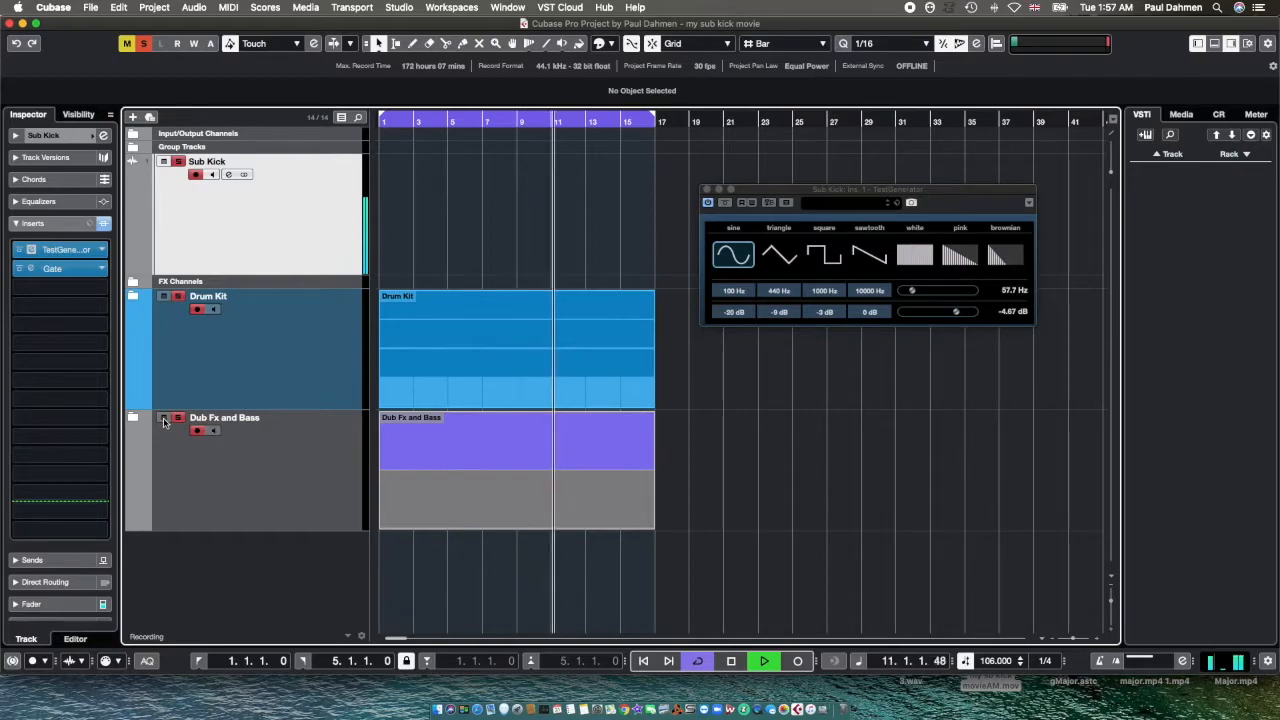
- Expand the Drum Kit folder, show the Hats track's fader and switch off its input monitoring
left_click(136, 296)
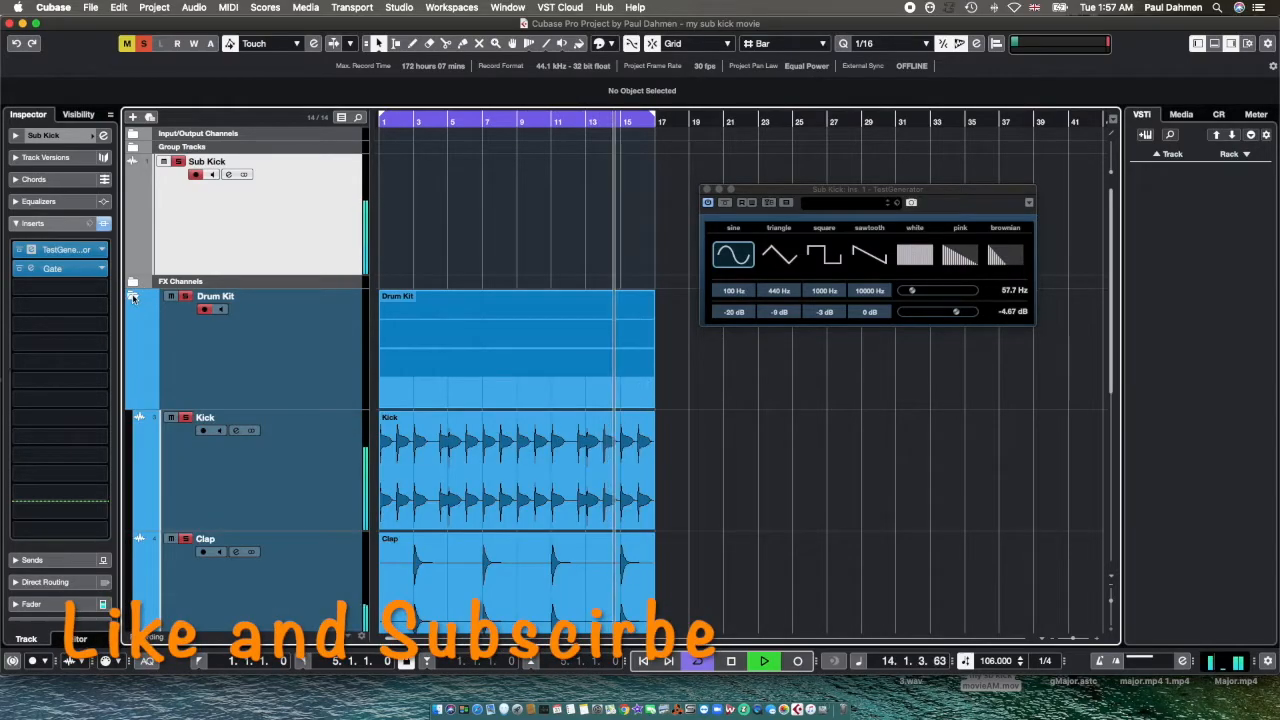
scroll(169, 418, "down", 5)
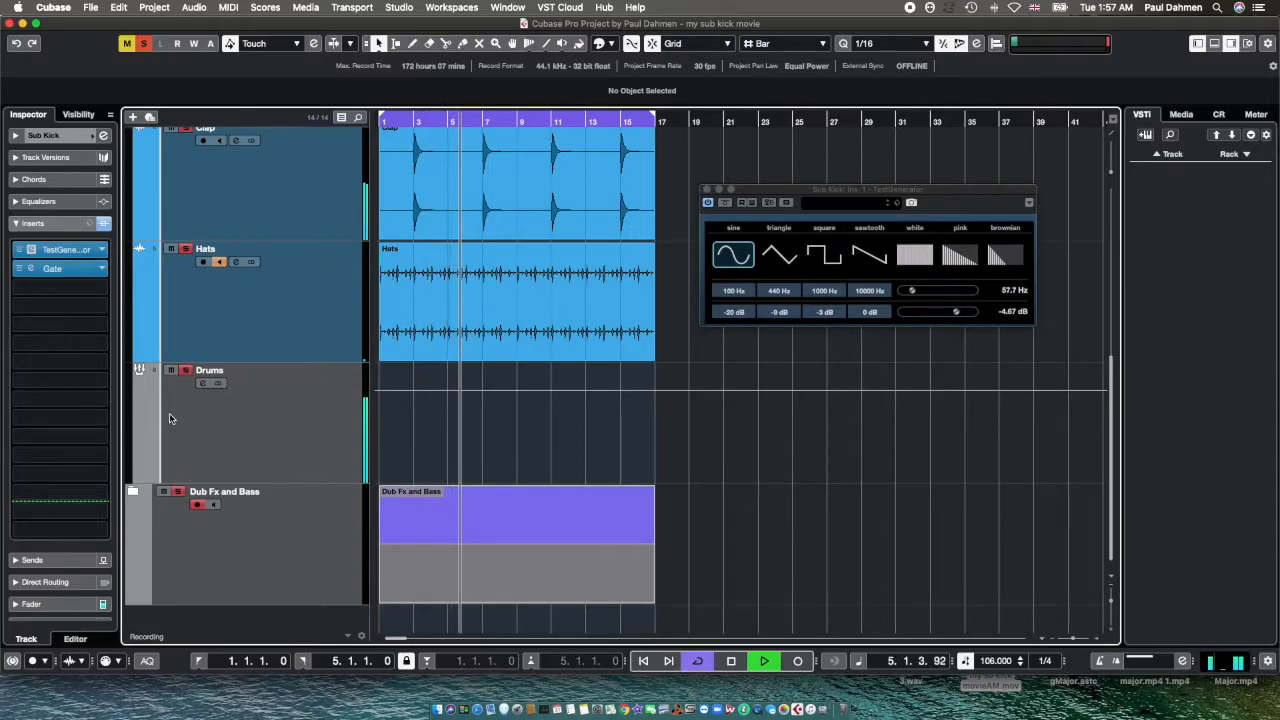
left_click(250, 330)
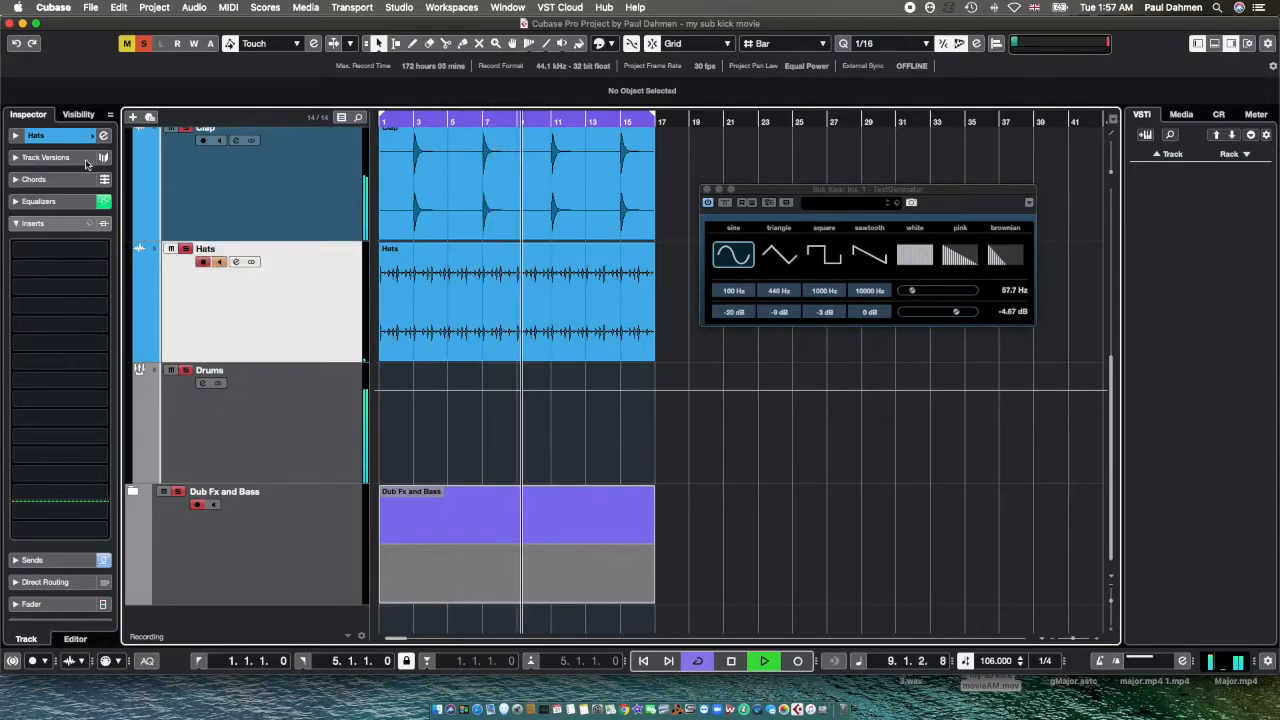
left_click(33, 223)
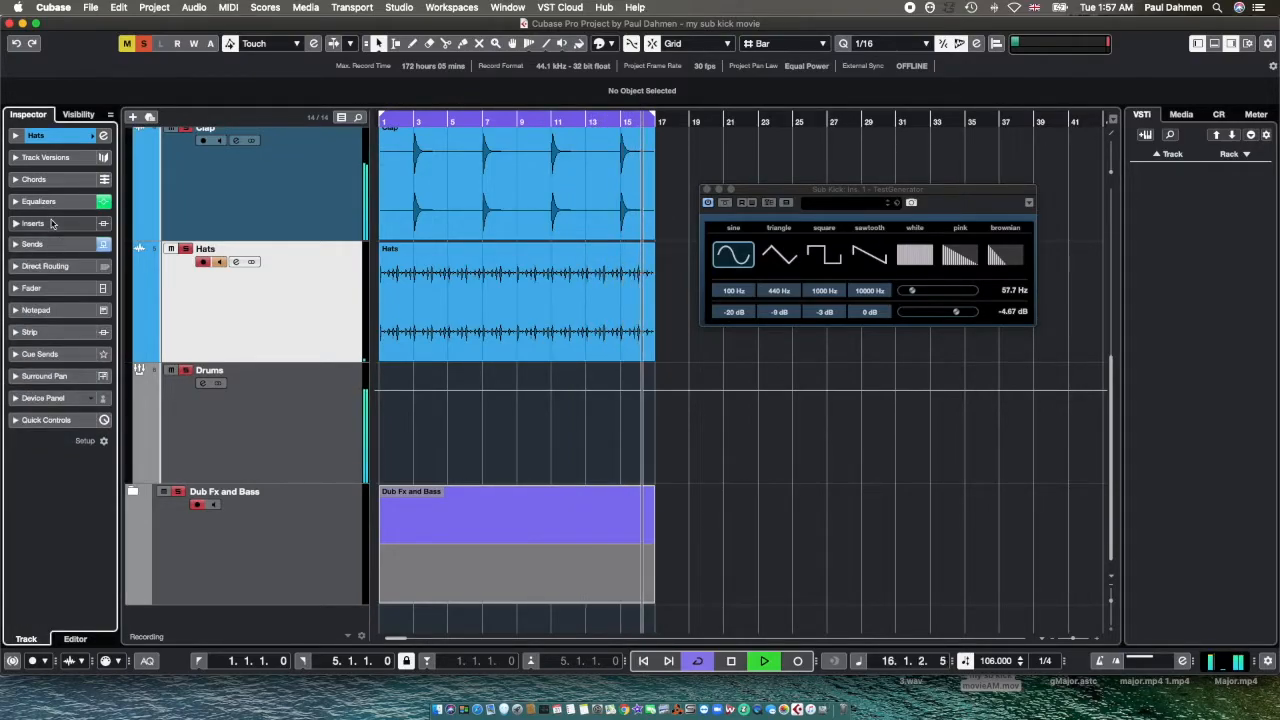
left_click(50, 289)
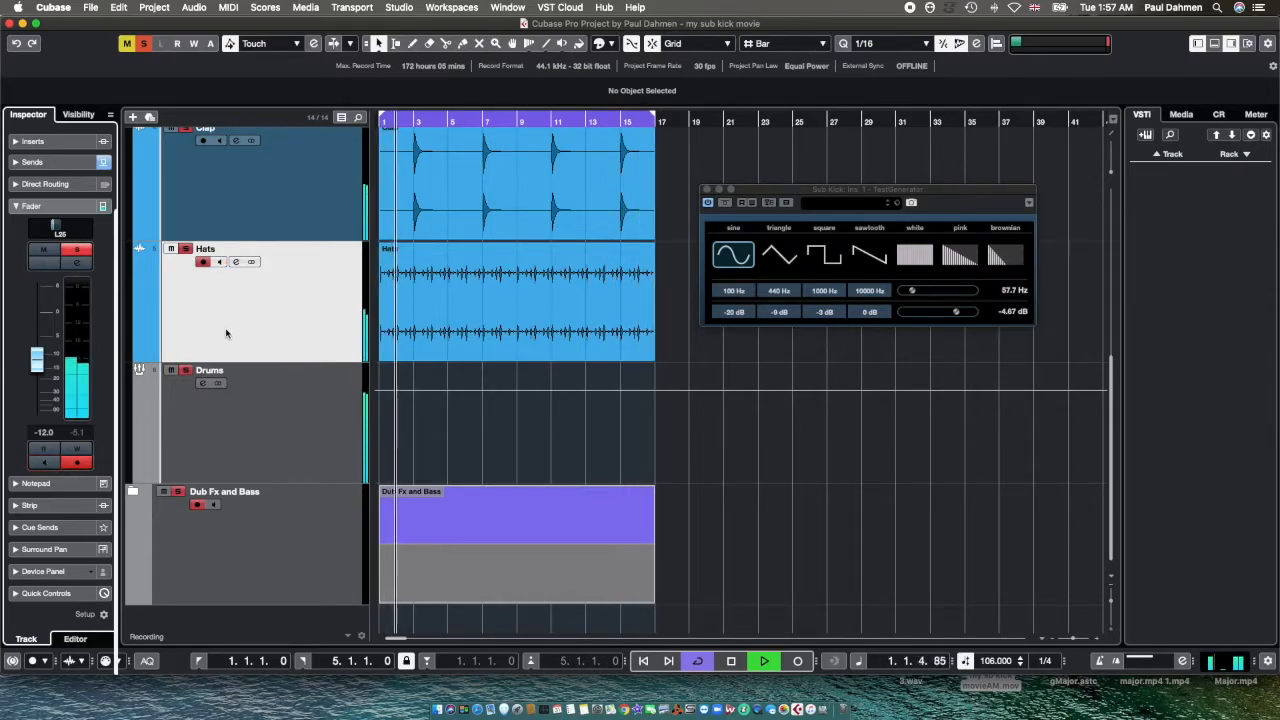
- Collapse the Drum Kit folder, close the TestGenerator and stop playback
scroll(241, 324, "up", 5)
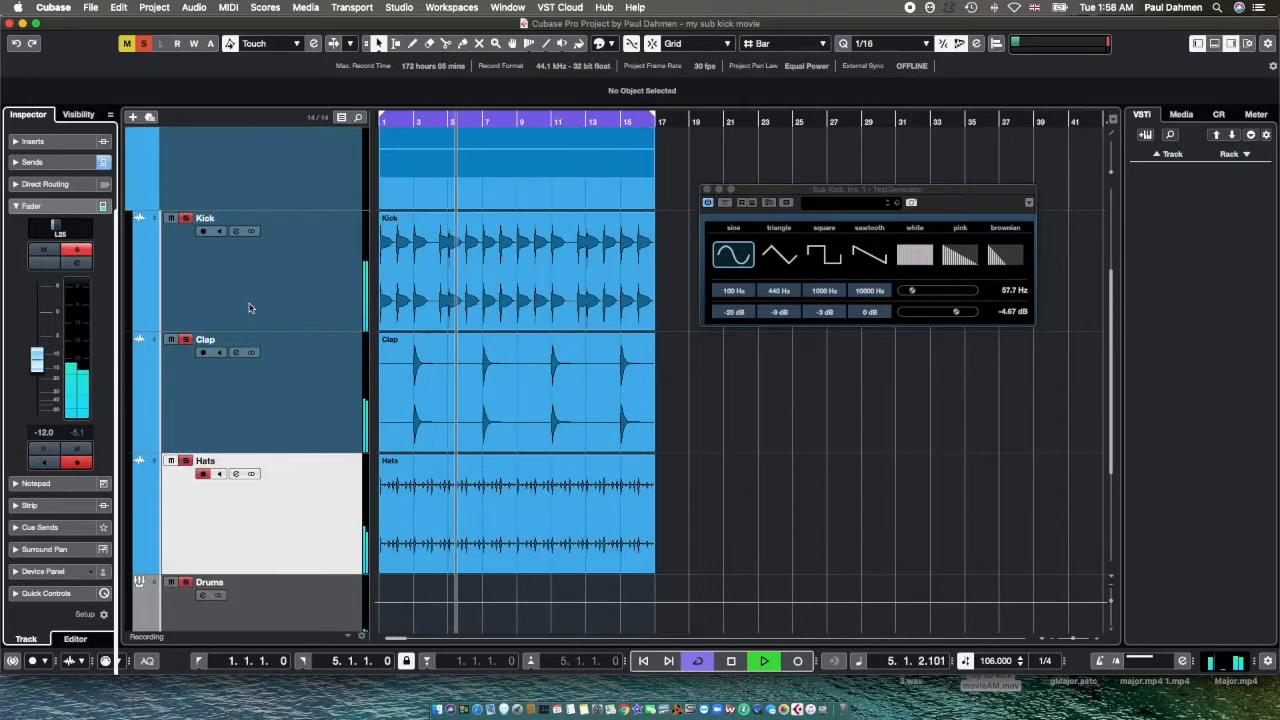
left_click(134, 299)
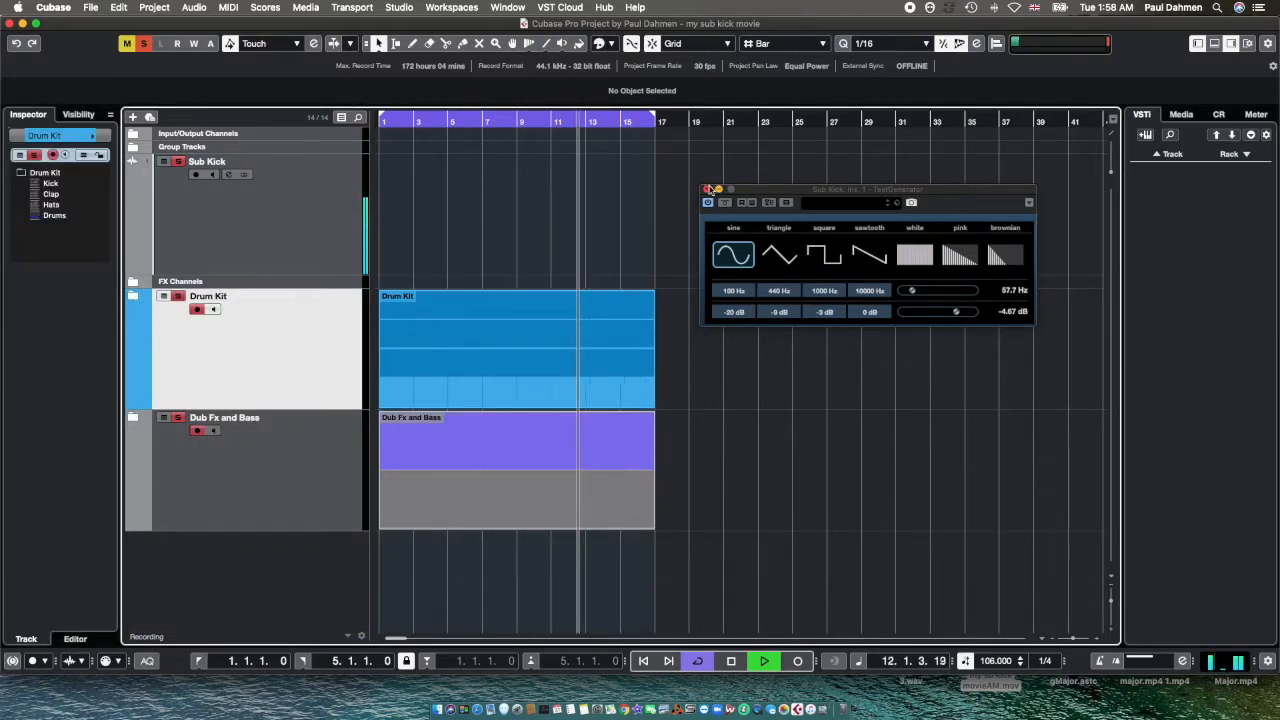
left_click(706, 189)
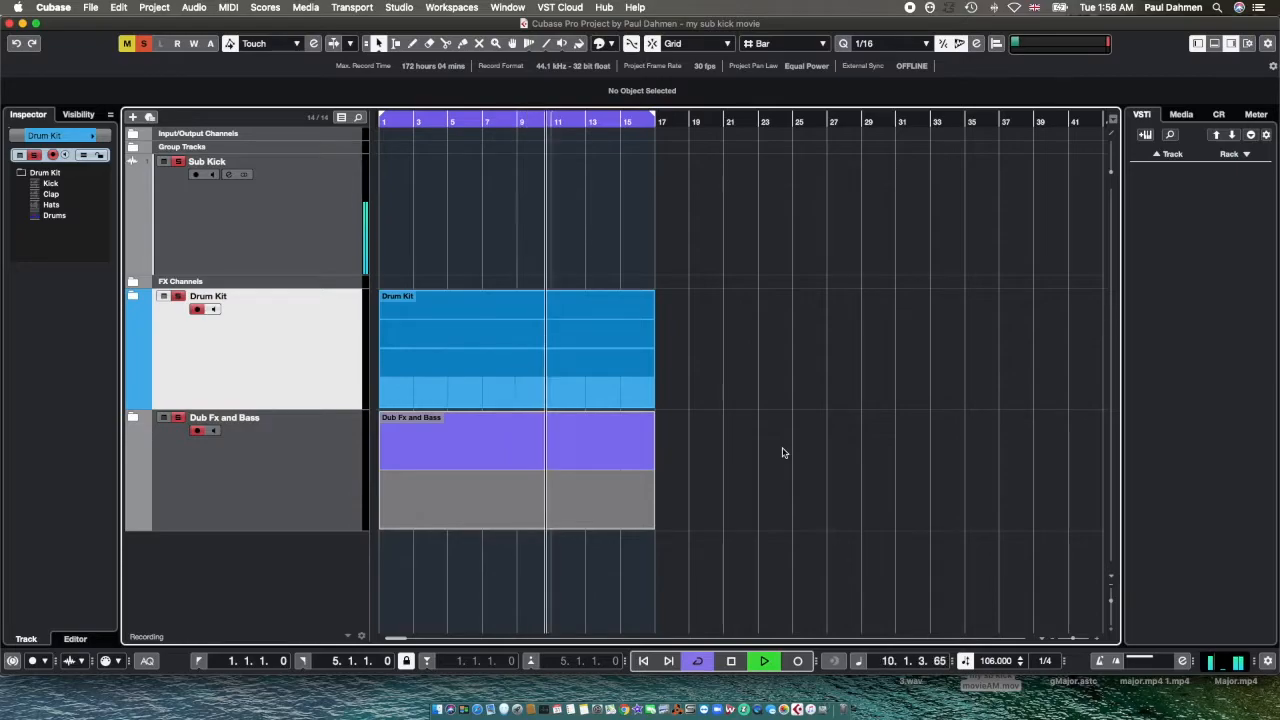
key("space")
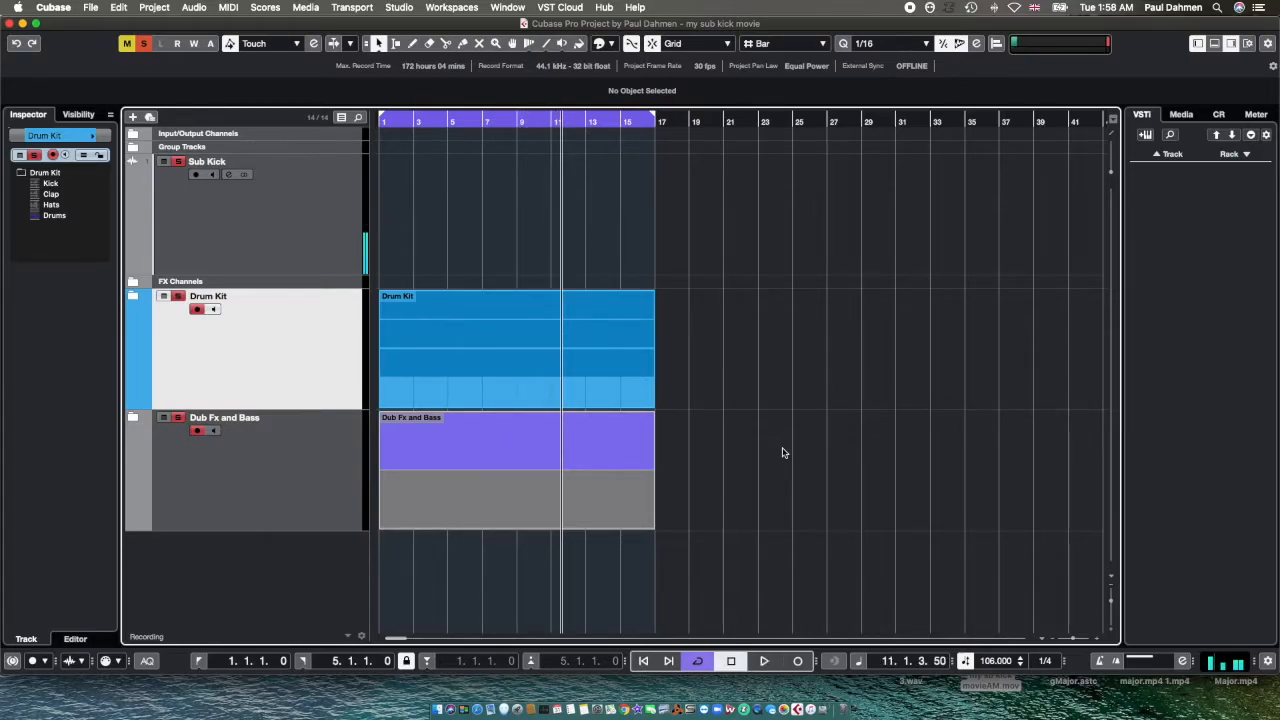